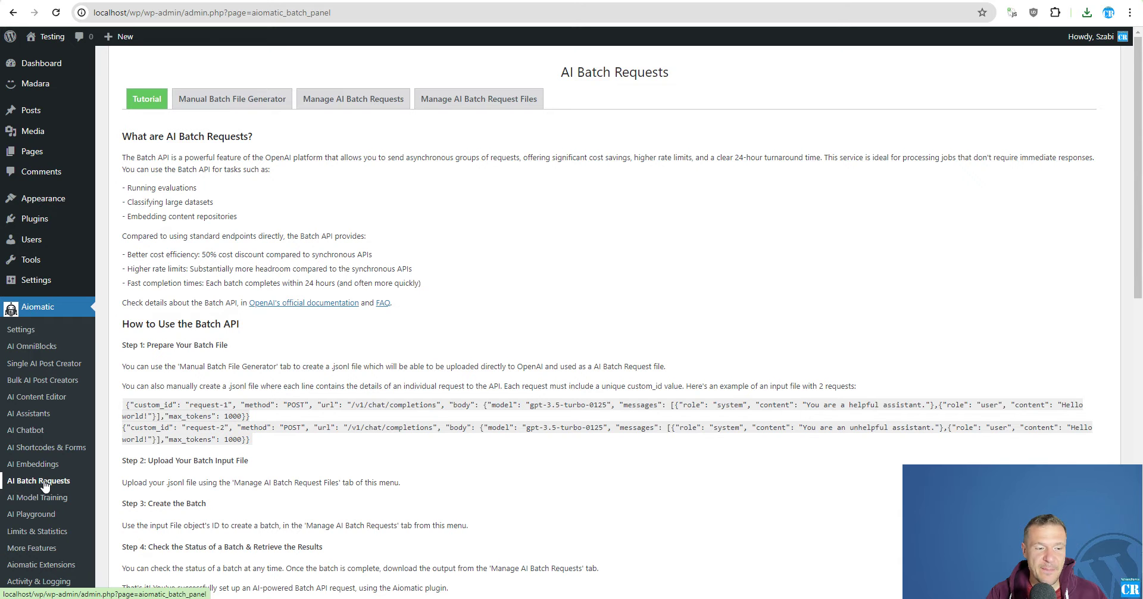
- Check OpenAI's Batch API docs and highlight the evaluation, classification and embedding use cases
left_click(304, 302)
key("alt+Left")
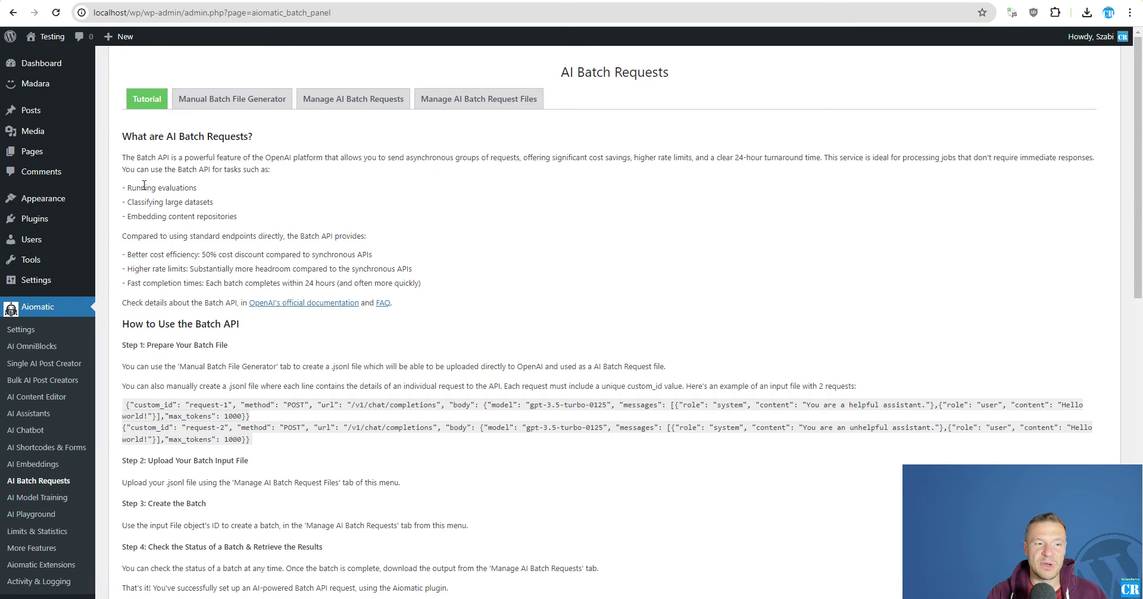
left_click_drag(128, 188, 197, 188)
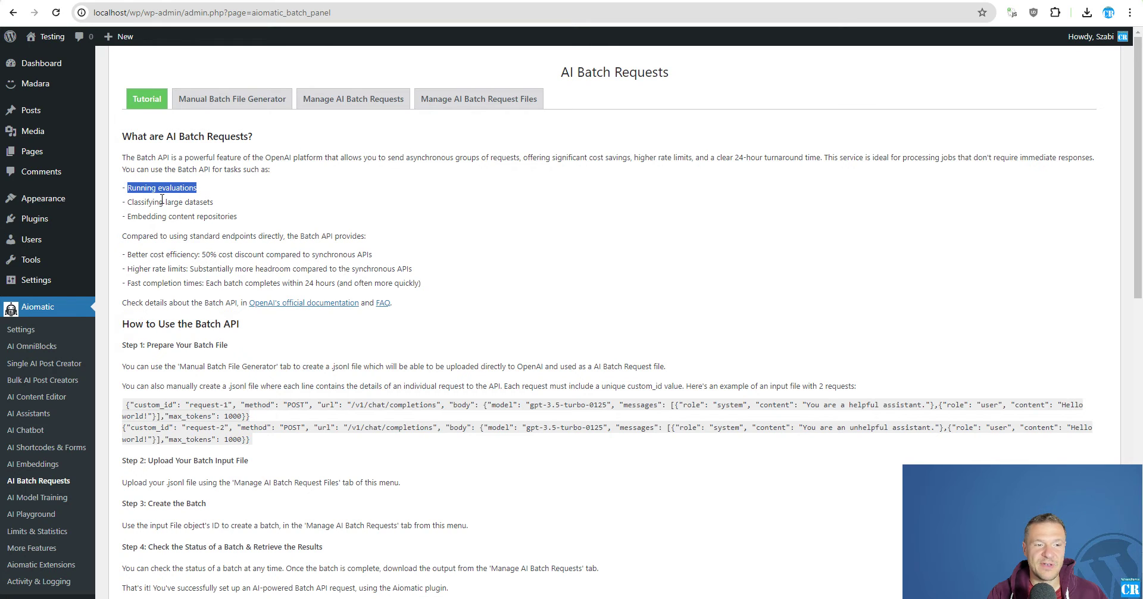
left_click_drag(127, 202, 223, 205)
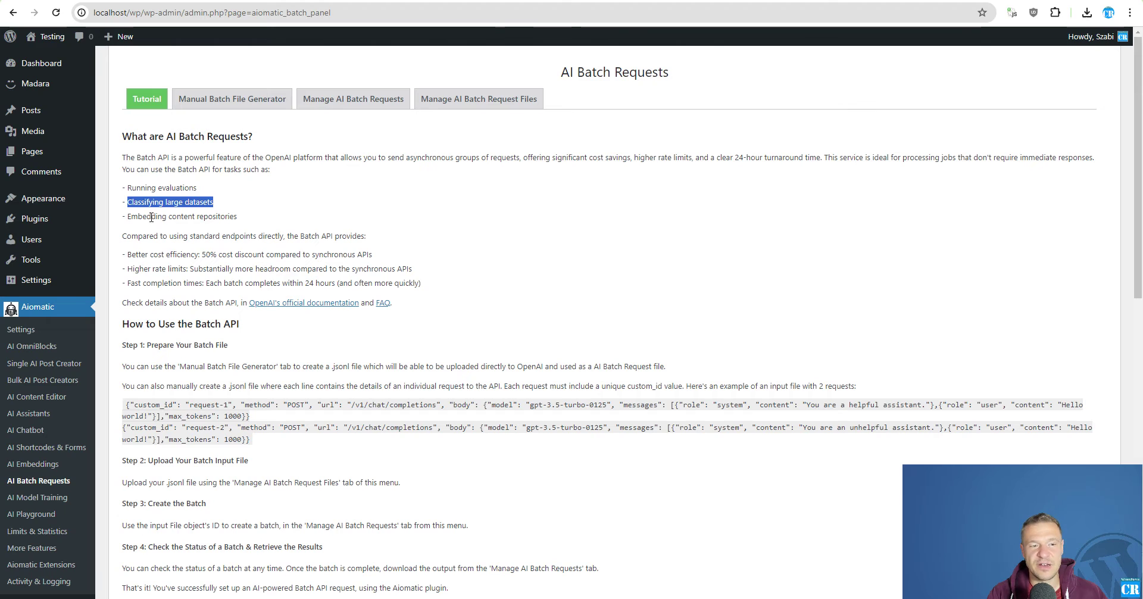
left_click_drag(129, 216, 229, 216)
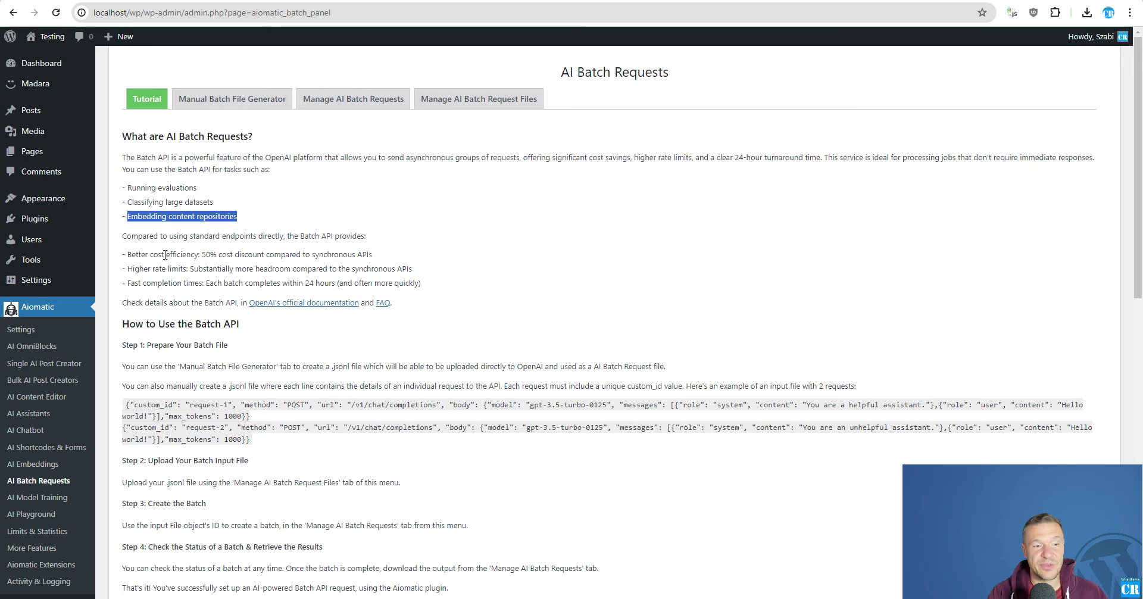
left_click(129, 252)
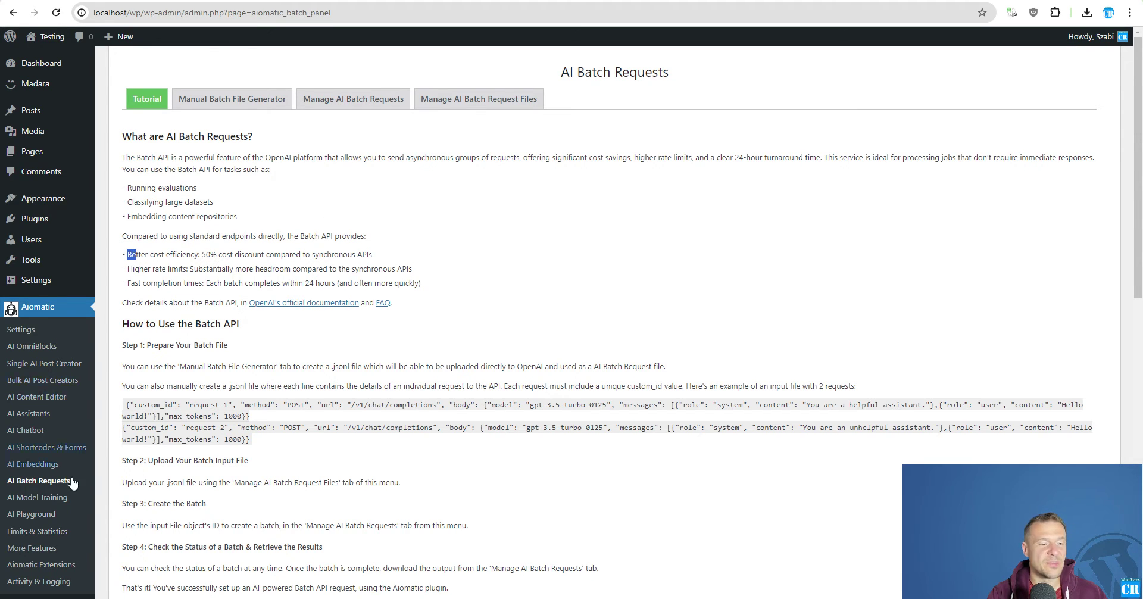
- Highlight the Batch API benefits: better cost efficiency, higher rate limits and fast completion times
left_click_drag(127, 254, 378, 258)
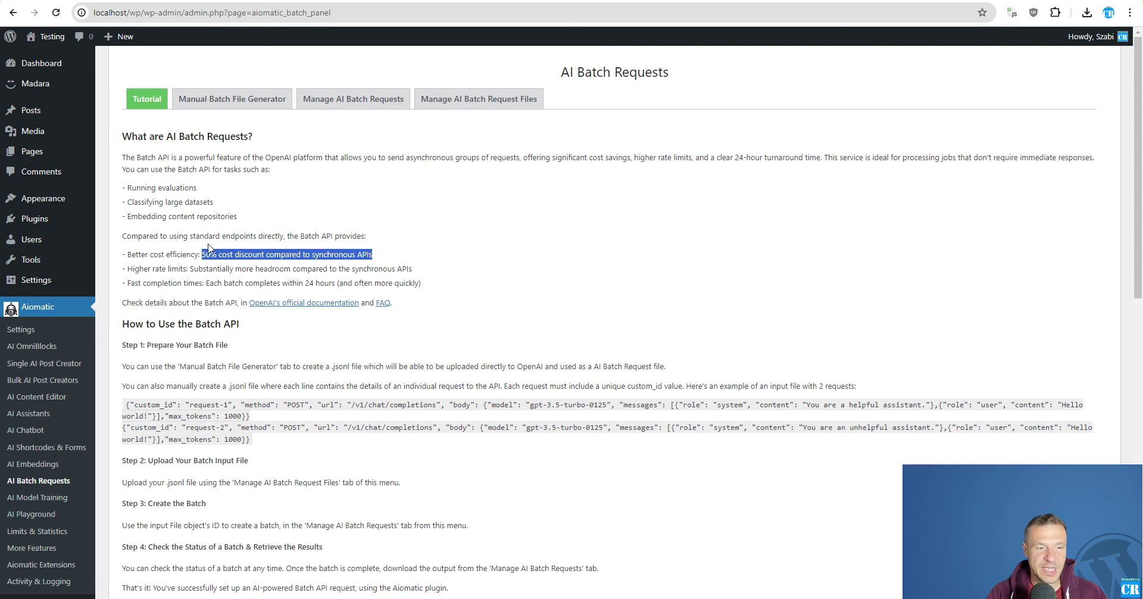
left_click_drag(133, 268, 417, 270)
left_click(187, 268)
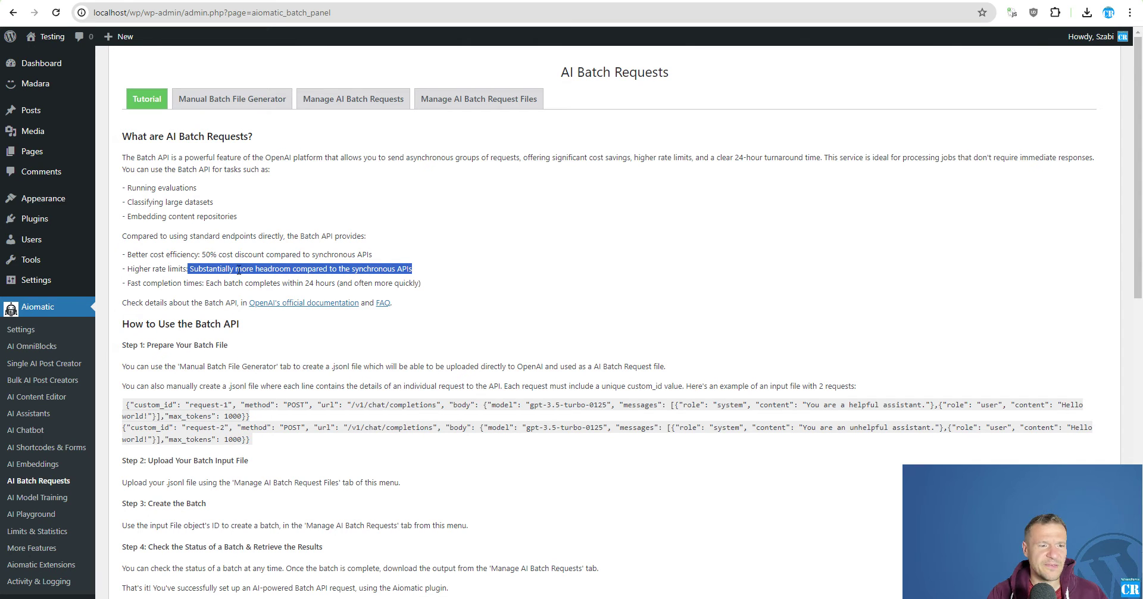
left_click_drag(189, 268, 417, 271)
left_click_drag(143, 282, 420, 284)
left_click(182, 282)
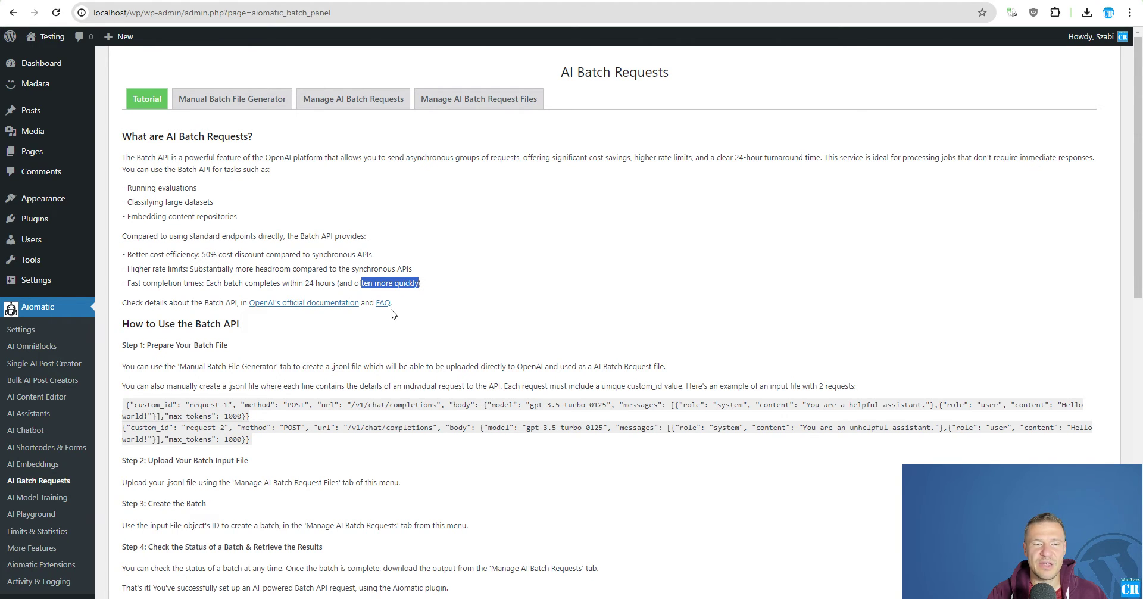
- Review the Prepare Your Batch File step and its example two-request input file
scroll(245, 335, "down", 3)
scroll(246, 335, "up", 3)
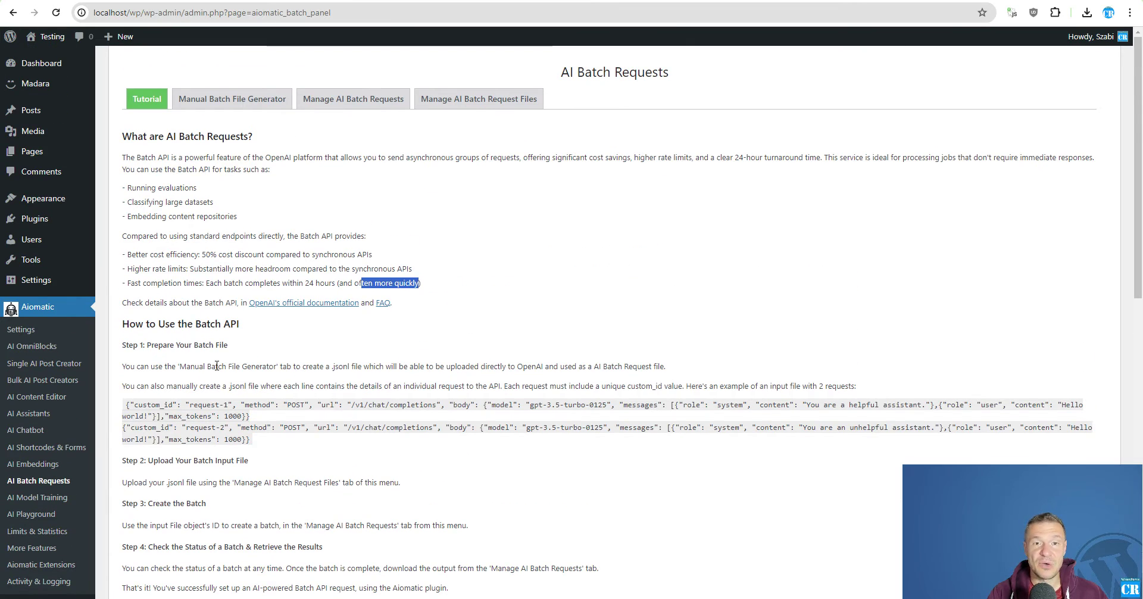
scroll(216, 365, "down", 3)
scroll(216, 365, "up", 2)
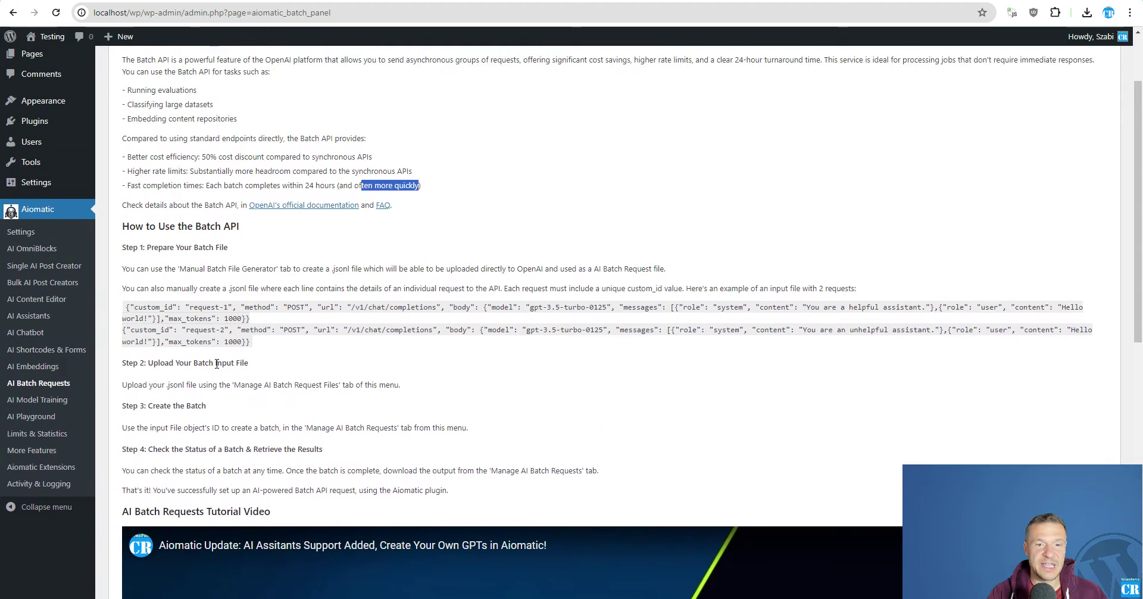
left_click_drag(147, 286, 236, 289)
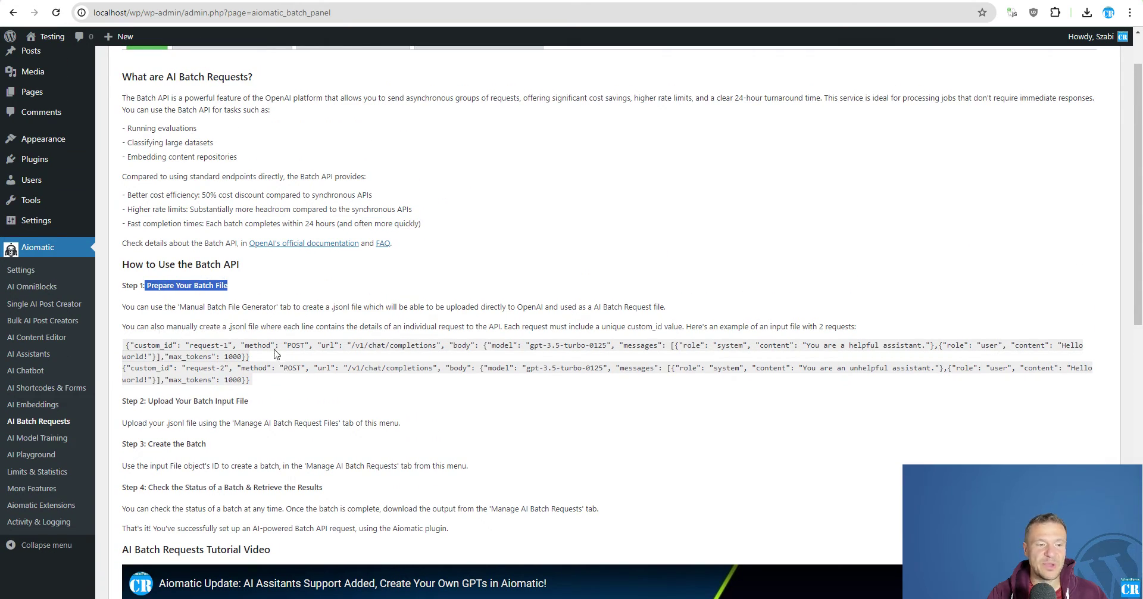
left_click_drag(125, 348, 252, 381)
scroll(203, 208, "up", 2)
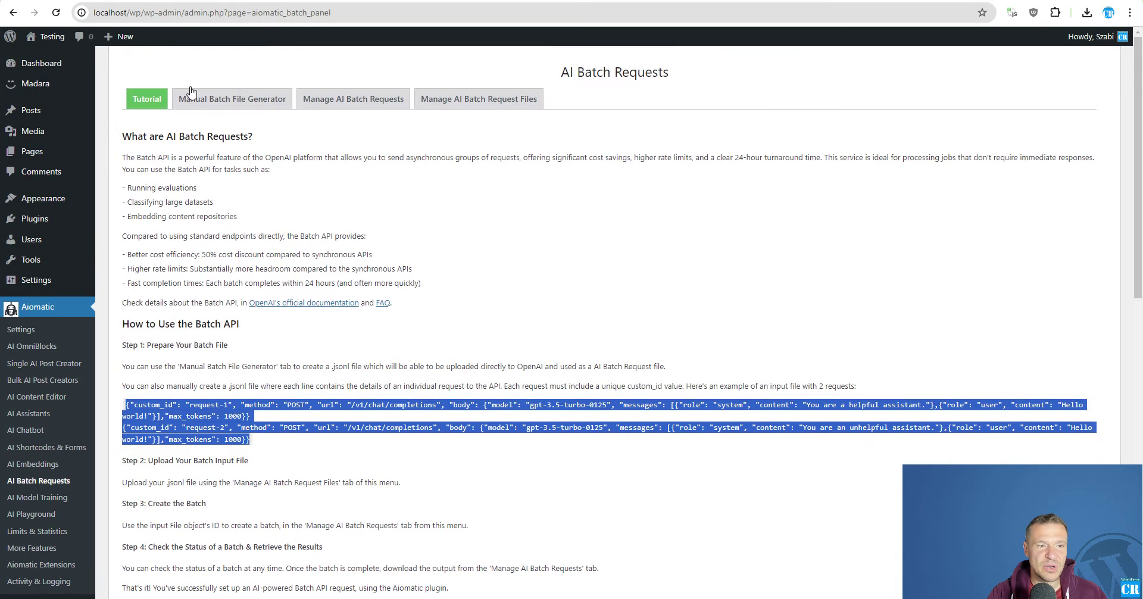
- In the Manual Batch File Generator, add a first request: 'You are a helpful assistant.' / 'How old is the Earth'
left_click(201, 99)
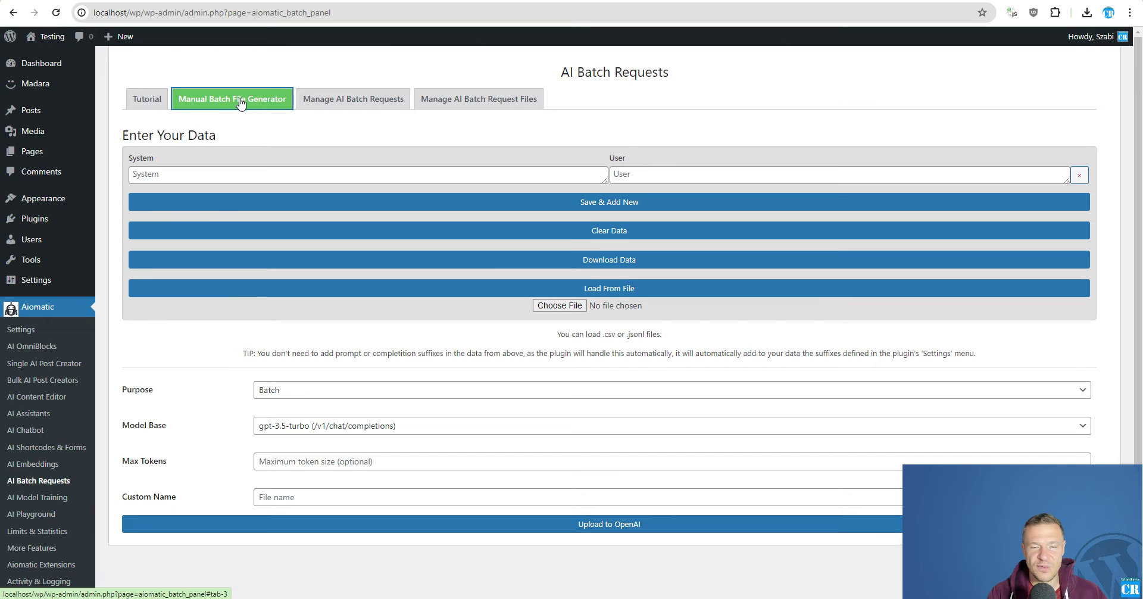
left_click(226, 175)
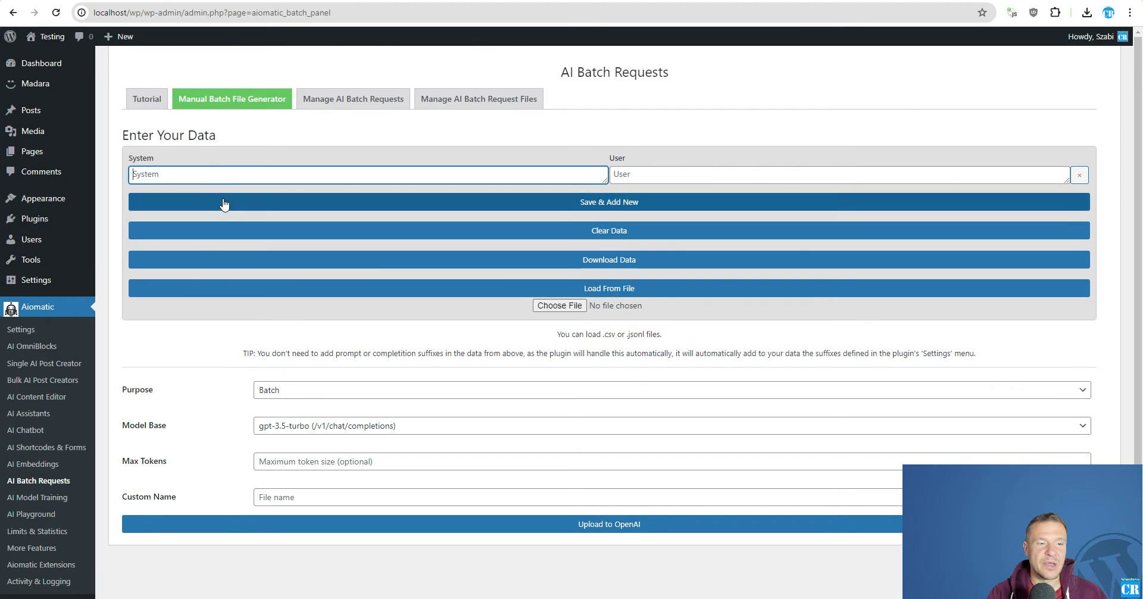
left_click(637, 174)
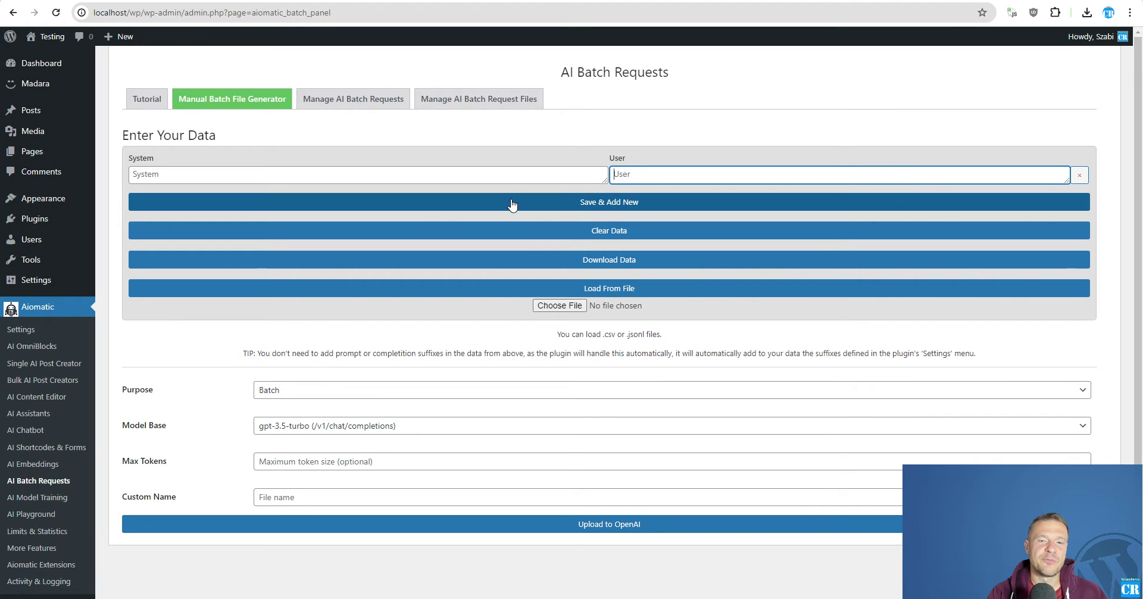
left_click(274, 177)
type("You are a helpful assistant.")
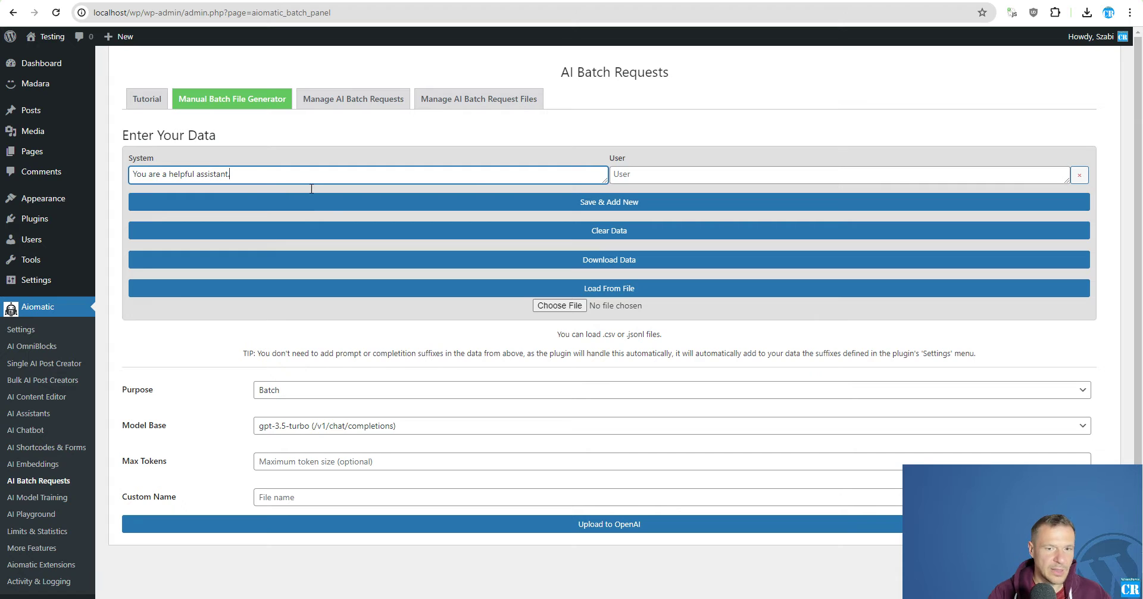
left_click(661, 174)
type("How ")
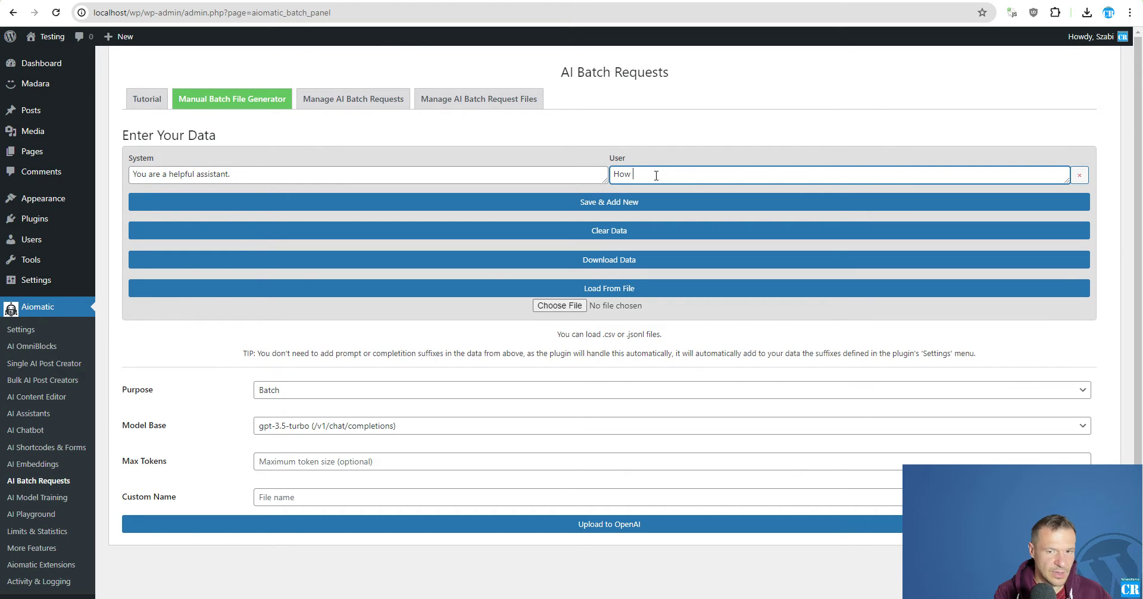
type("old is the earth?")
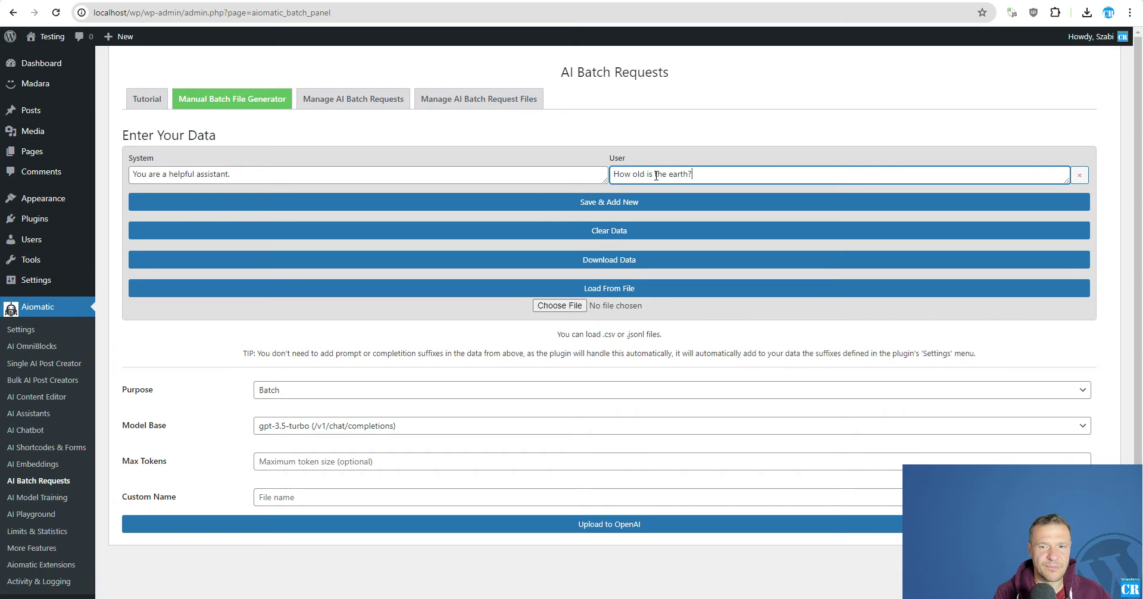
key("BackSpace")
type("E")
left_click(619, 203)
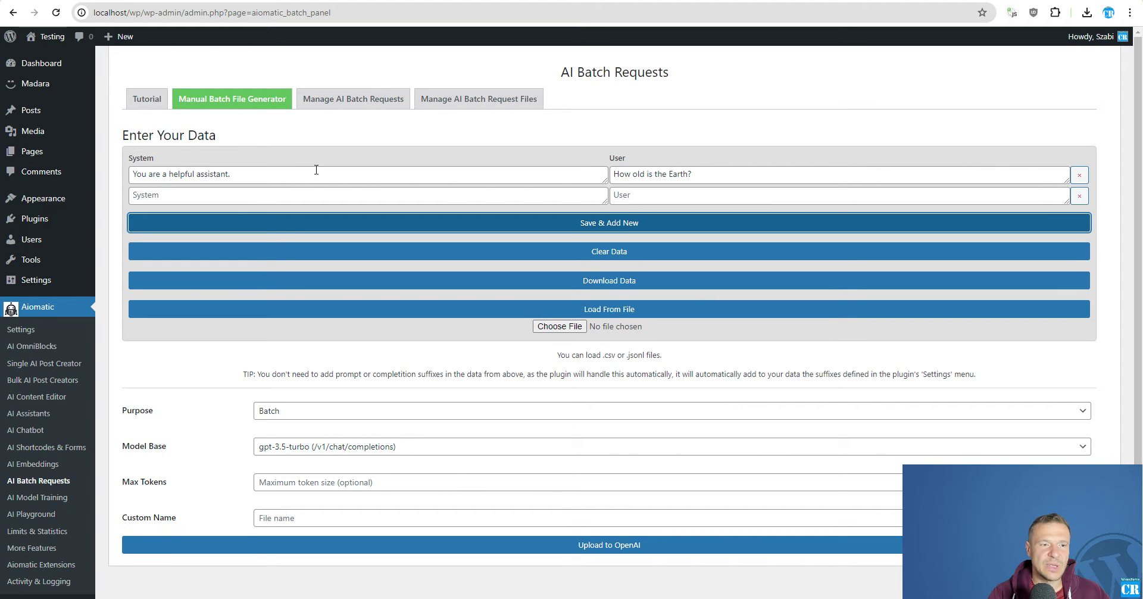
- Copy the first row's system message into the second row
left_click_drag(704, 173, 557, 178)
left_click_drag(232, 174, 131, 174)
key("ctrl+c")
left_click(145, 196)
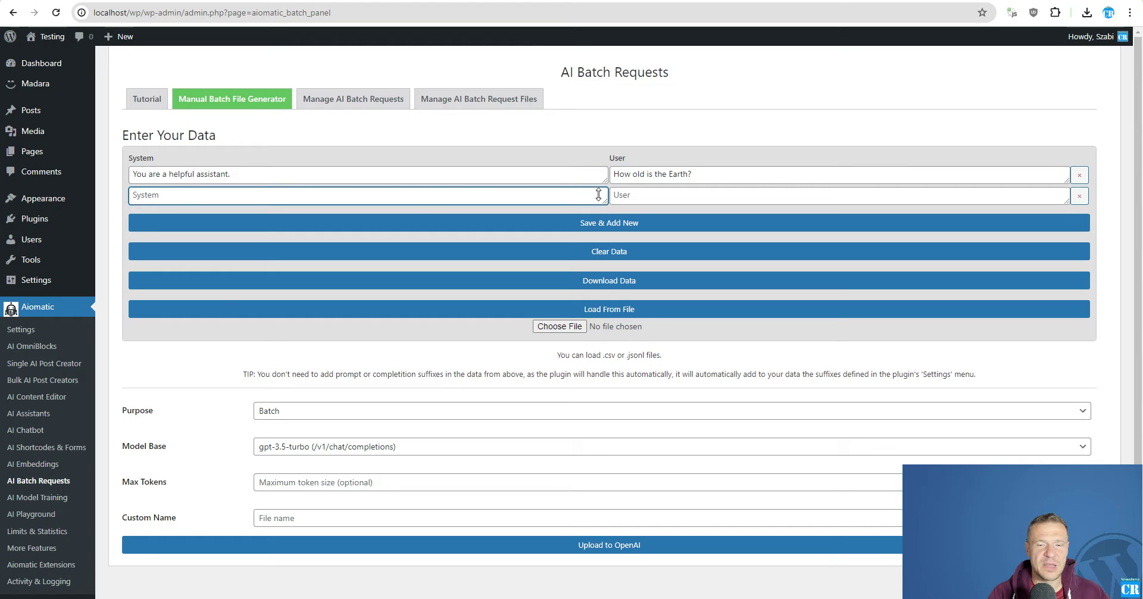
key("Tab")
key("shift+Tab")
key("Tab")
key("shift+Tab")
triple_click(262, 178)
left_click(244, 198)
key("ctrl+v")
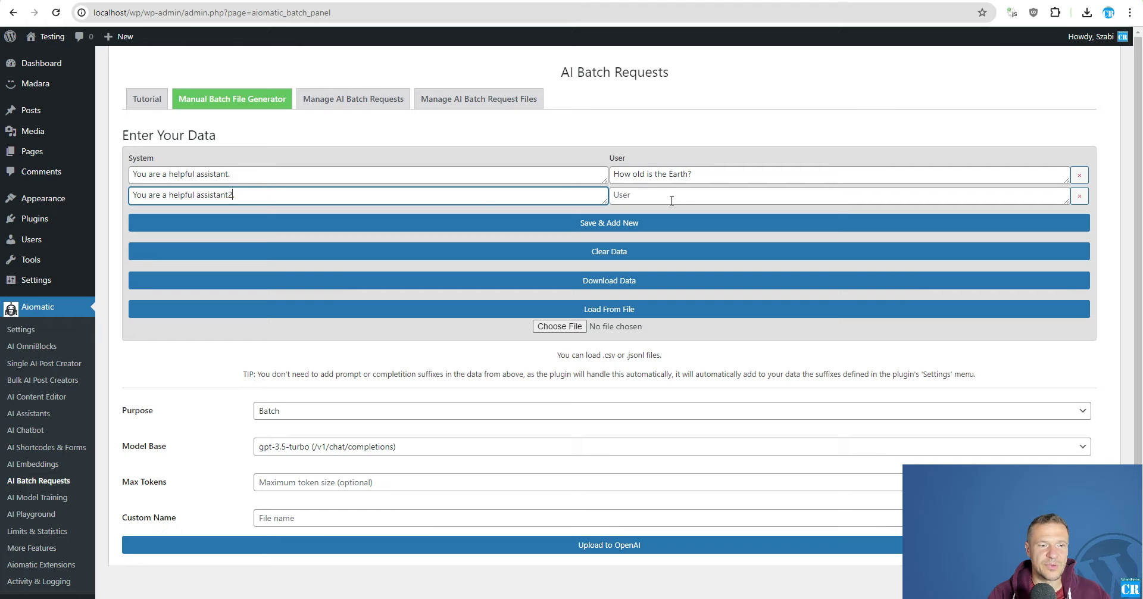
- Make the second row ask 'How old is the Mars', clear its system message, and save it
left_click(671, 201)
triple_click(671, 176)
key("ctrl+c")
left_click(671, 196)
key("ctrl+v")
double_click(671, 196)
type("Mars")
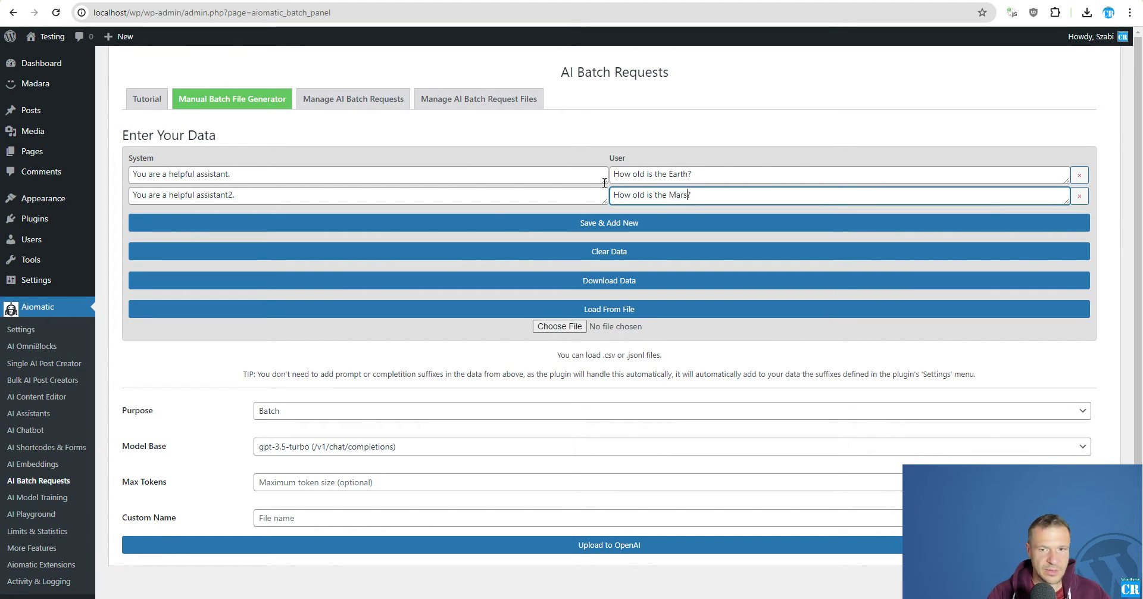
left_click(319, 187)
key("ctrl+a")
key("BackSpace")
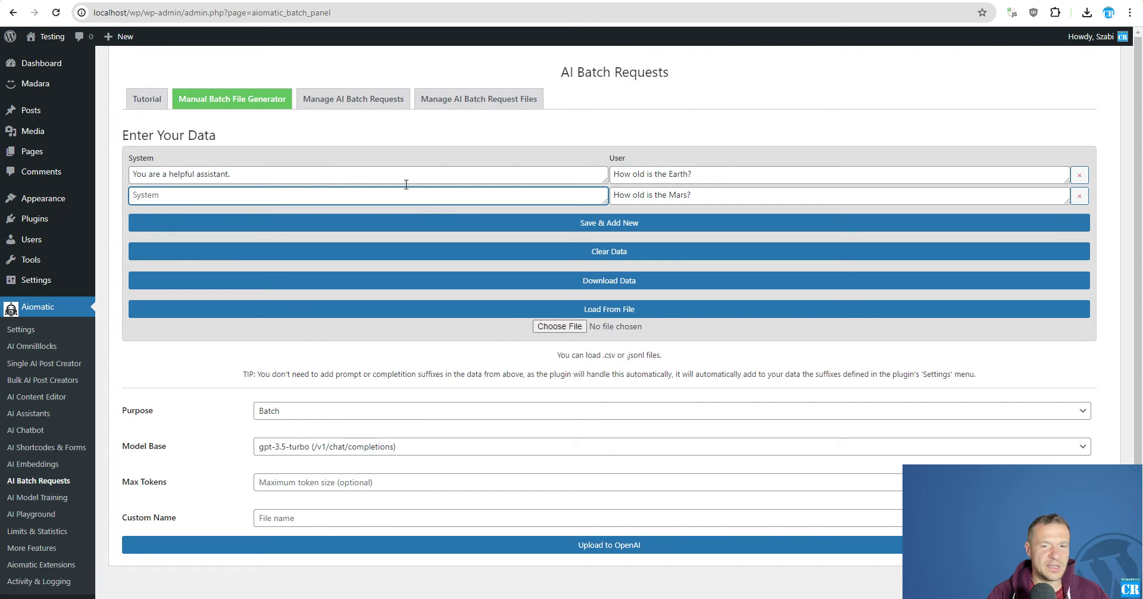
left_click(591, 224)
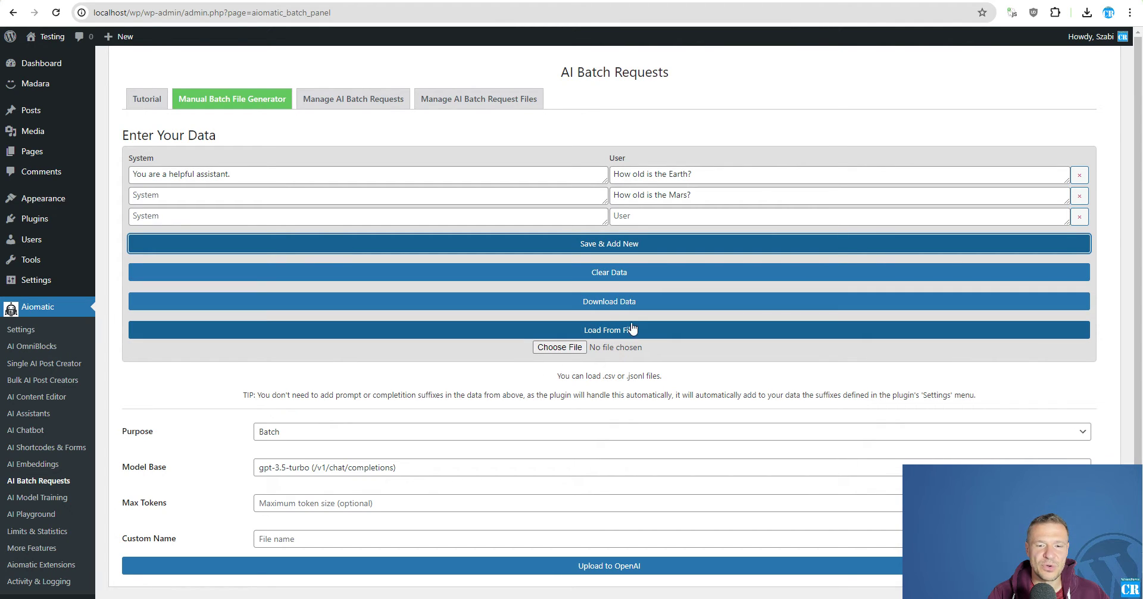
- Keep the upload purpose as Batch and the model base as gpt-3.5-turbo
scroll(293, 408, "down", 1)
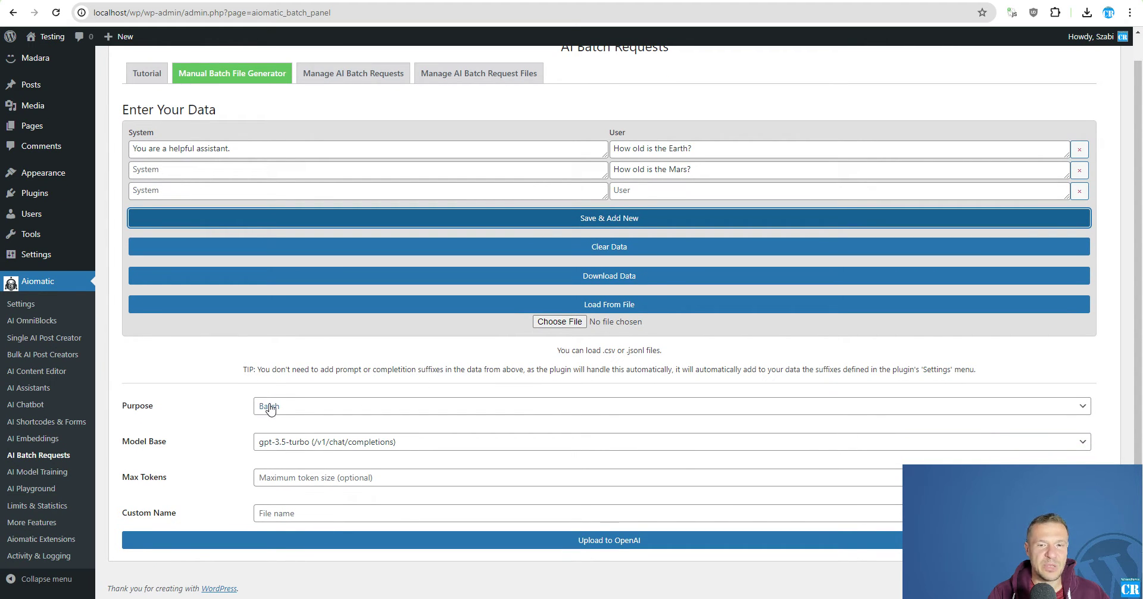
left_click(268, 406)
left_click(168, 408)
left_click(268, 409)
left_click(218, 411)
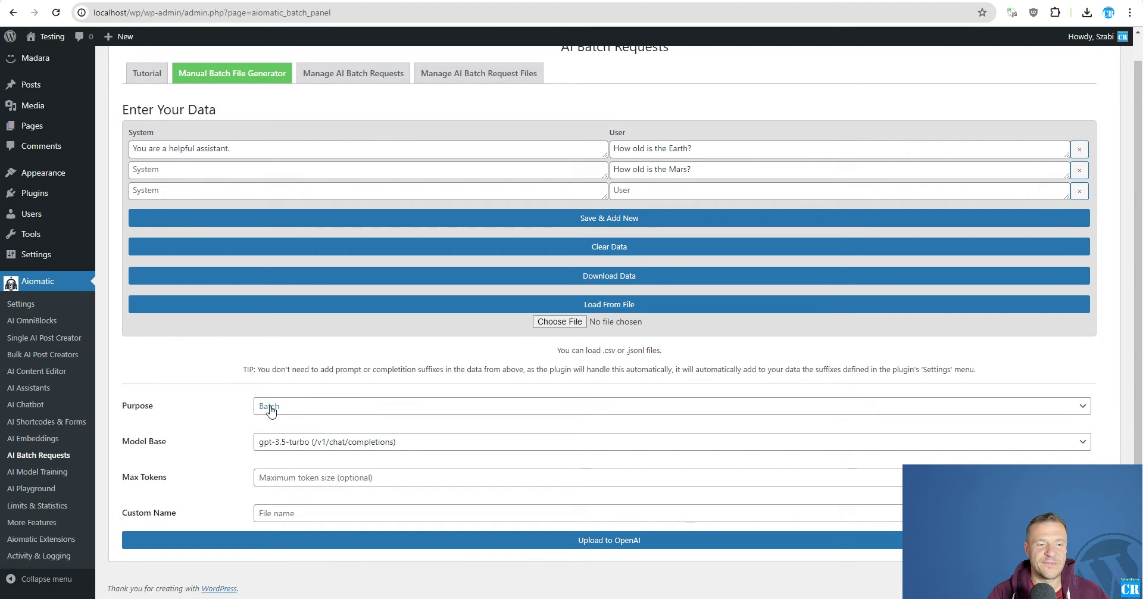
left_click_drag(137, 441, 204, 448)
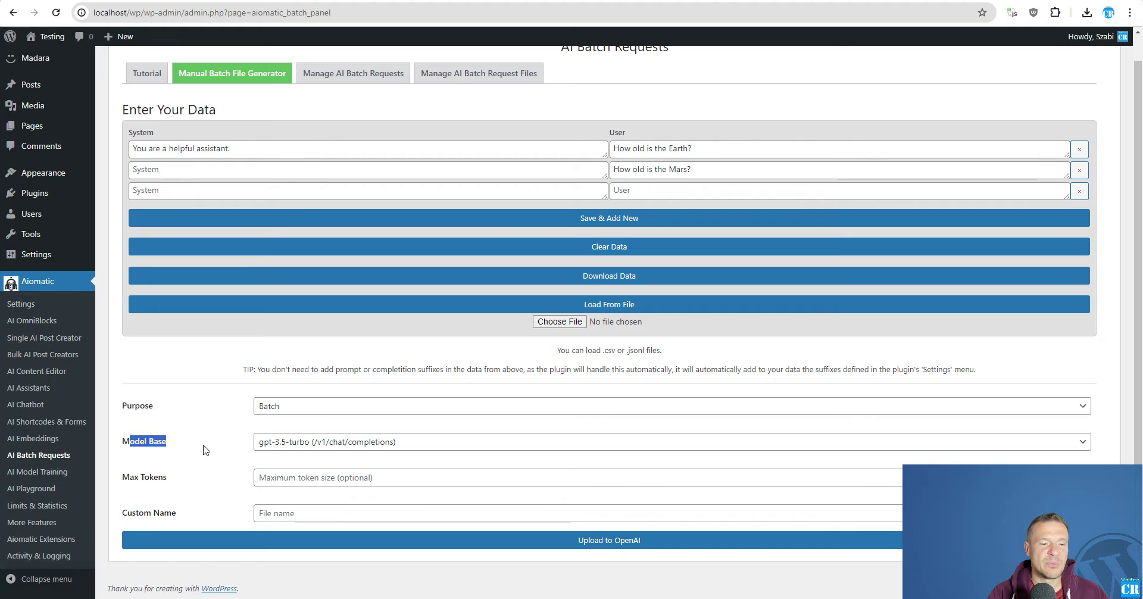
left_click(291, 444)
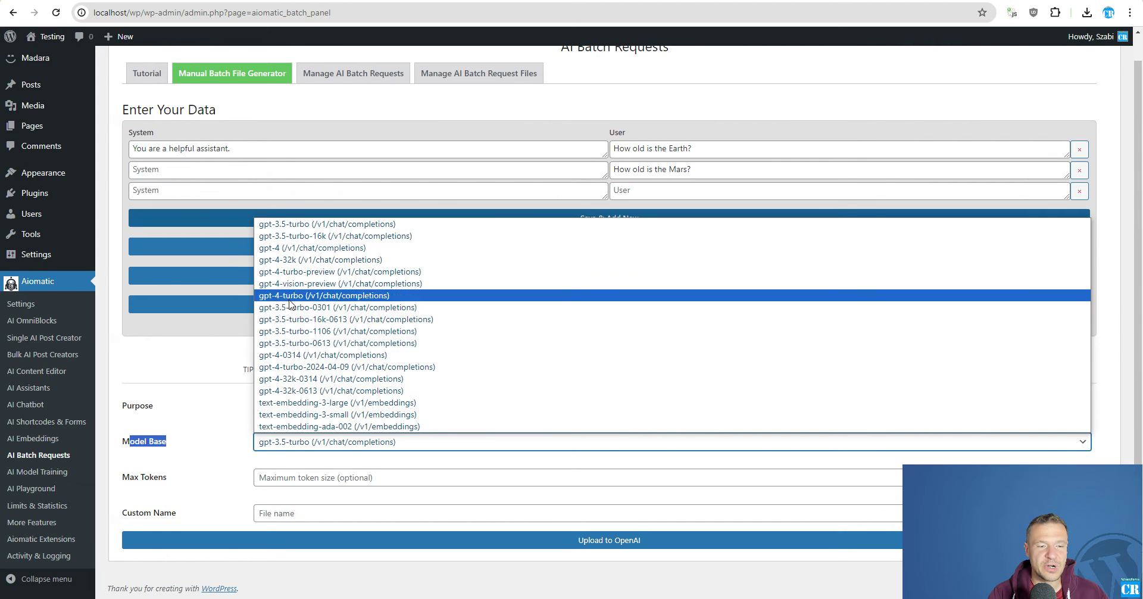
left_click(226, 421)
- Name the batch file 'new' and upload it to OpenAI
left_click(288, 512)
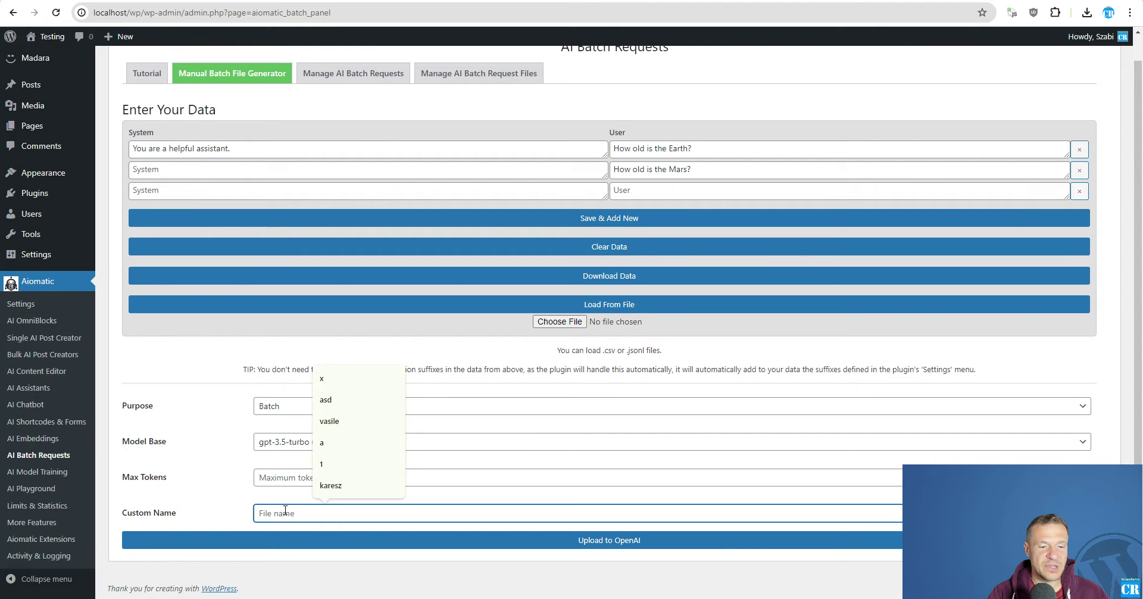
left_click(242, 509)
left_click(277, 509)
type("new")
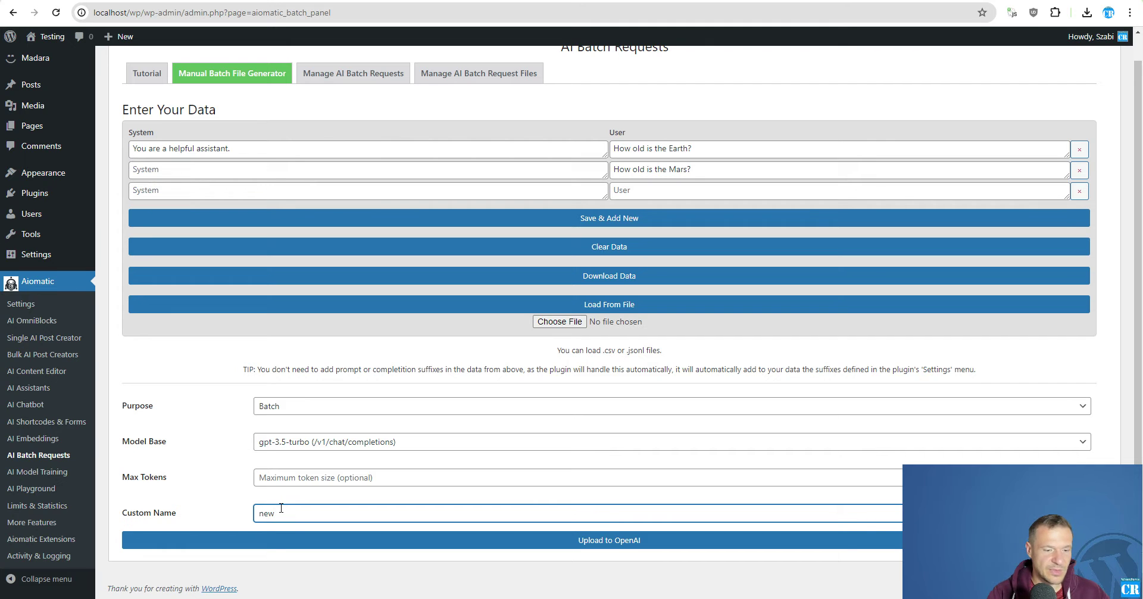
left_click(233, 492)
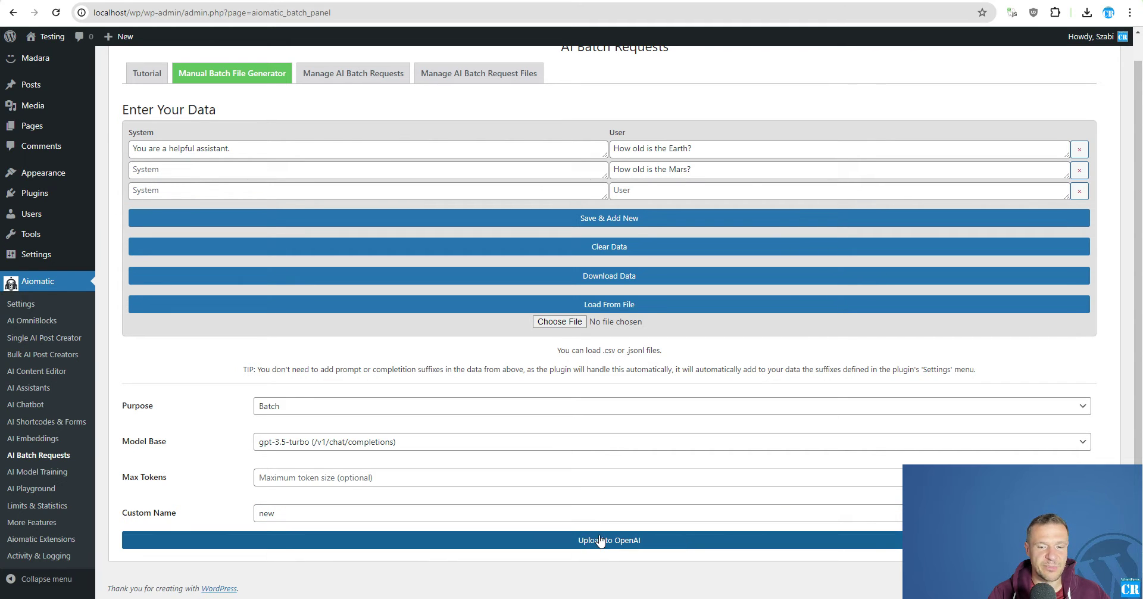
scroll(458, 446, "up", 1)
scroll(459, 446, "down", 1)
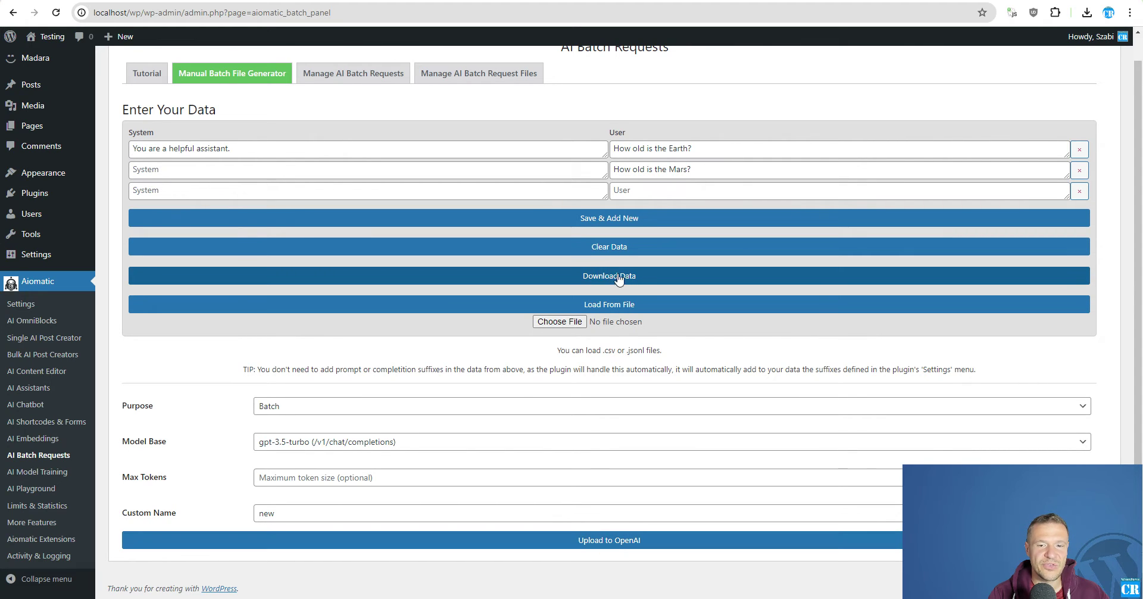
left_click(602, 546)
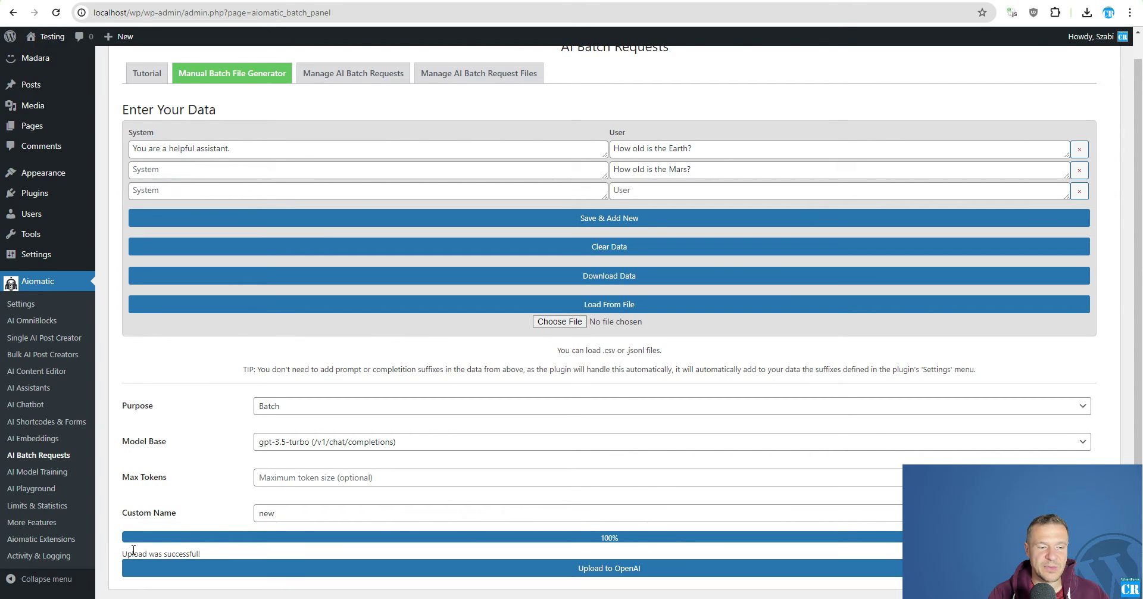
- Sync the uploaded batch files and confirm new.jsonl is listed as processed
left_click(436, 76)
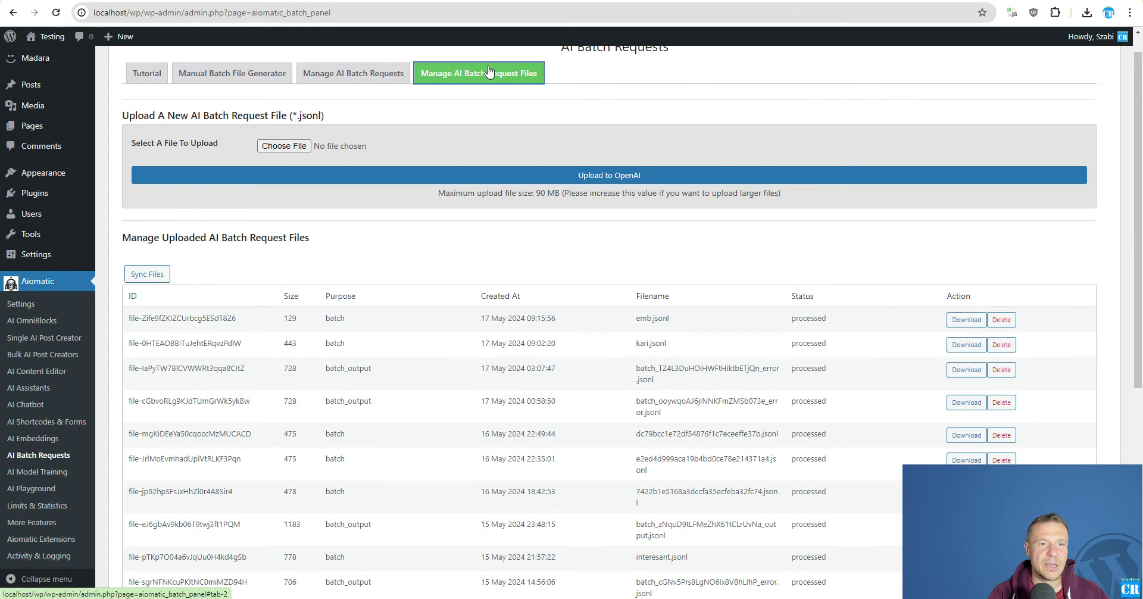
left_click(149, 274)
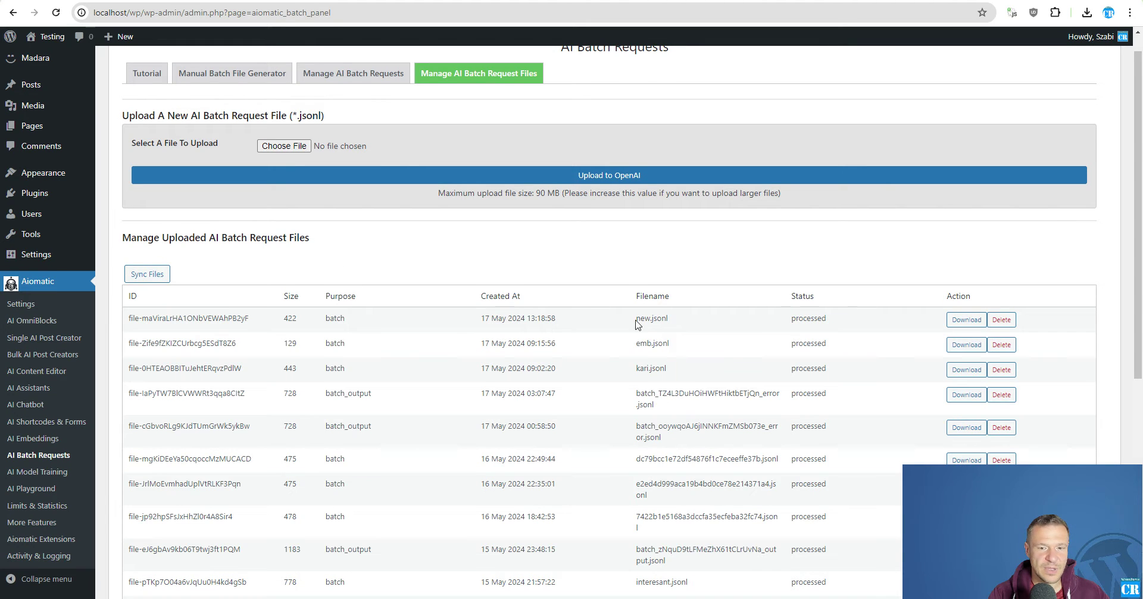
left_click_drag(635, 322, 678, 320)
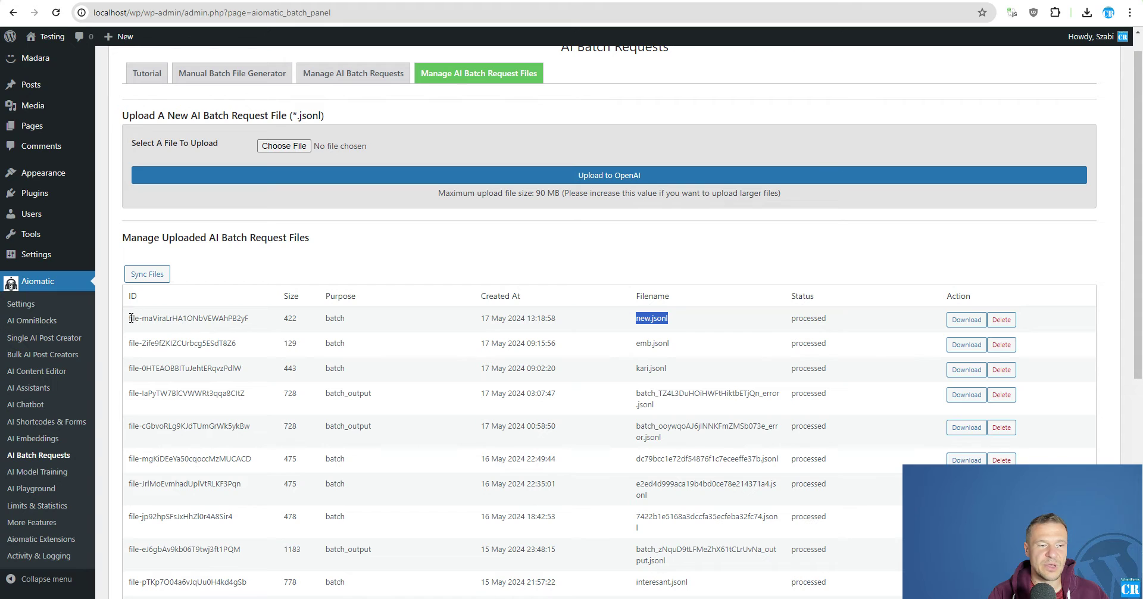
left_click_drag(130, 318, 272, 315)
scroll(298, 232, "up", 1)
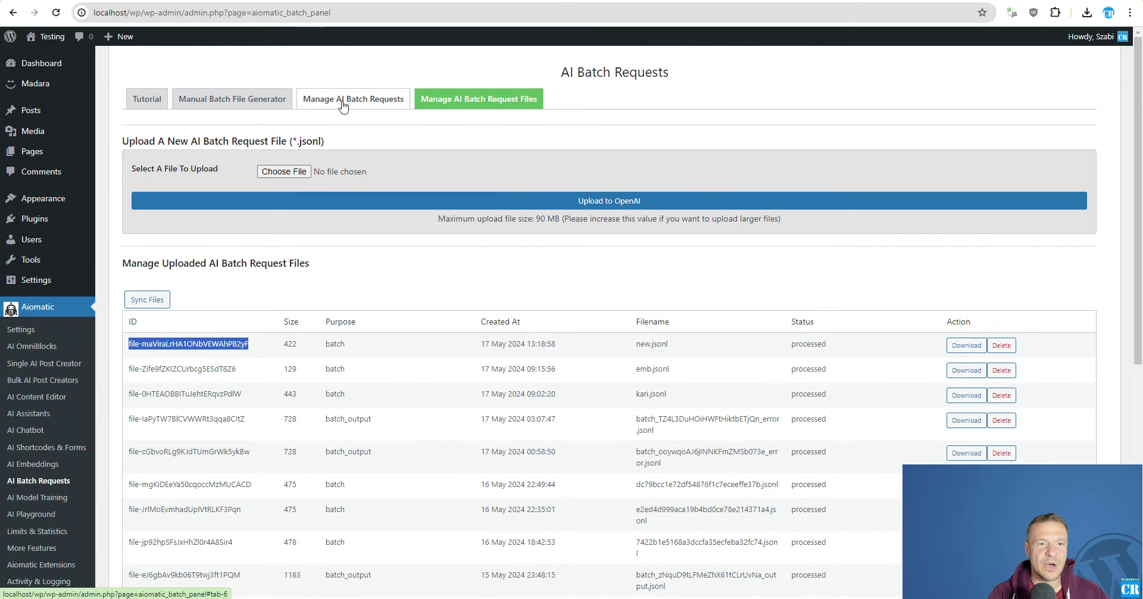
- Switch to the Manage AI Batch Requests list
left_click(344, 102)
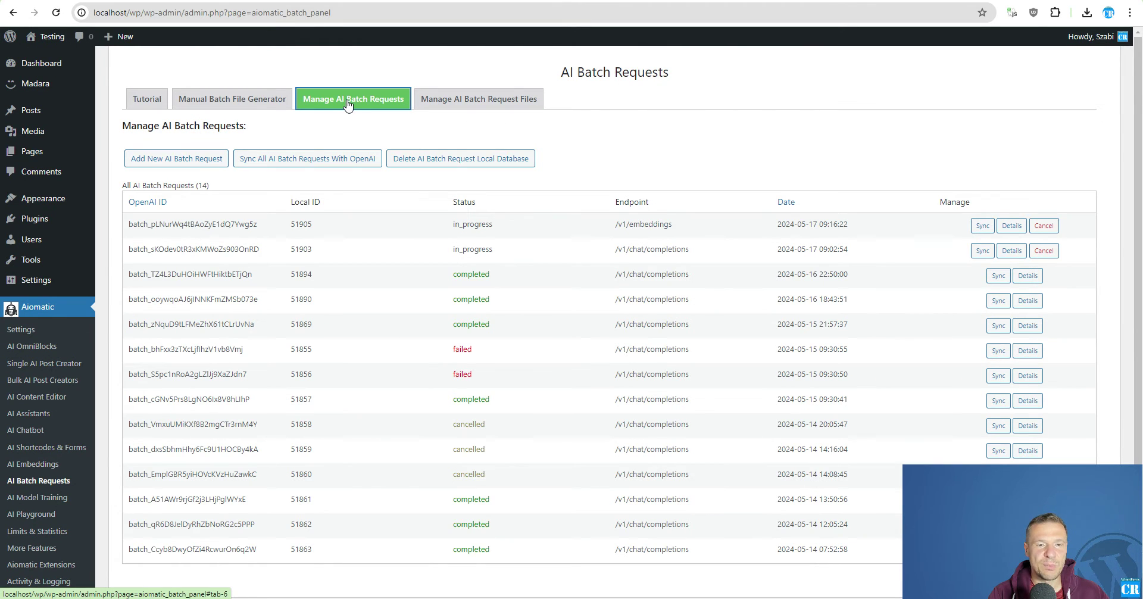
left_click(424, 106)
left_click(400, 104)
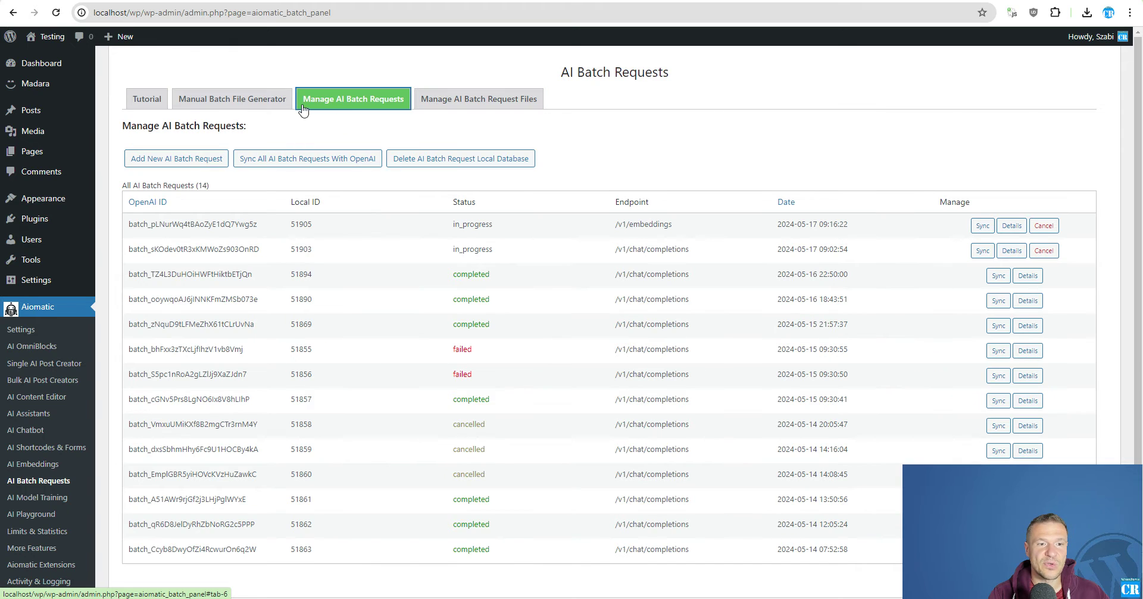
- Start a new batch request using new.jsonl as input with a 24-hour completion window
left_click(178, 159)
left_click(235, 140)
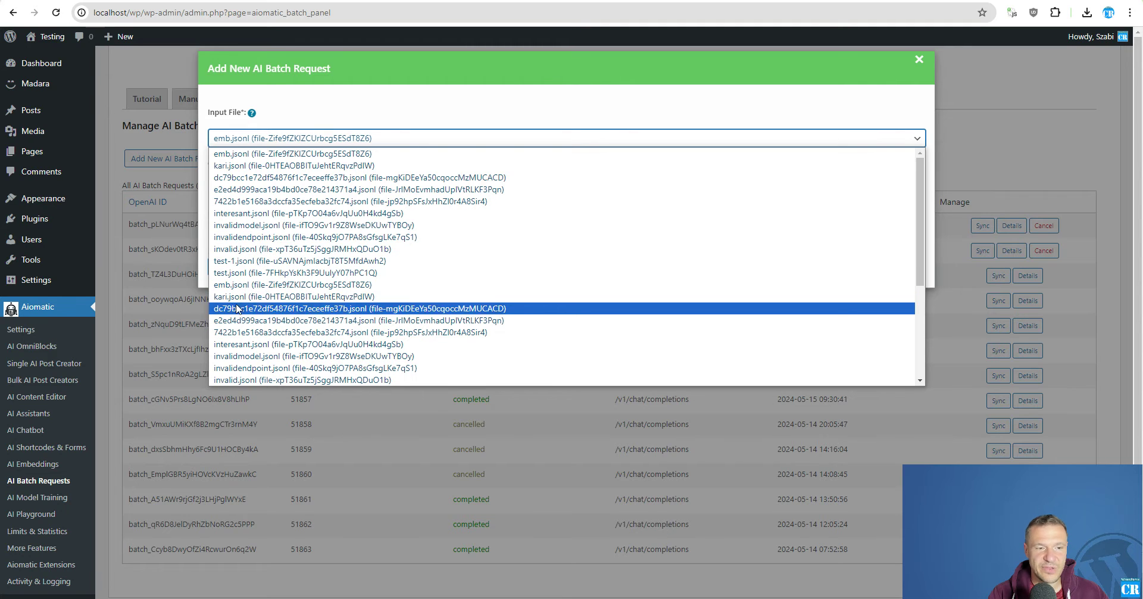
scroll(241, 345, "down", 3)
left_click(240, 248)
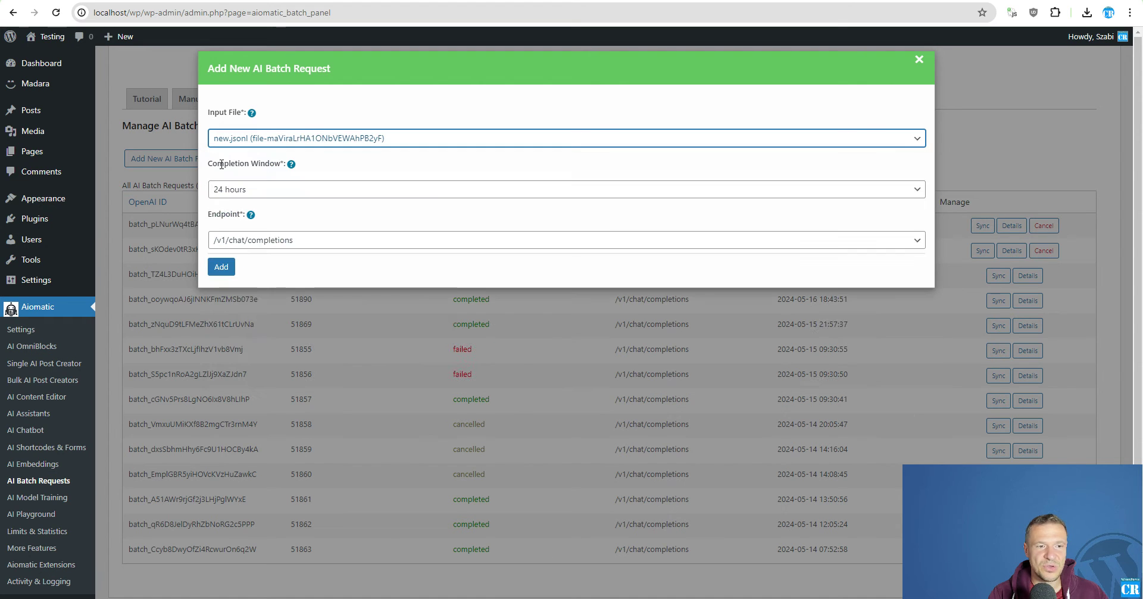
left_click(230, 194)
left_click(230, 194)
left_click(230, 194)
left_click(228, 194)
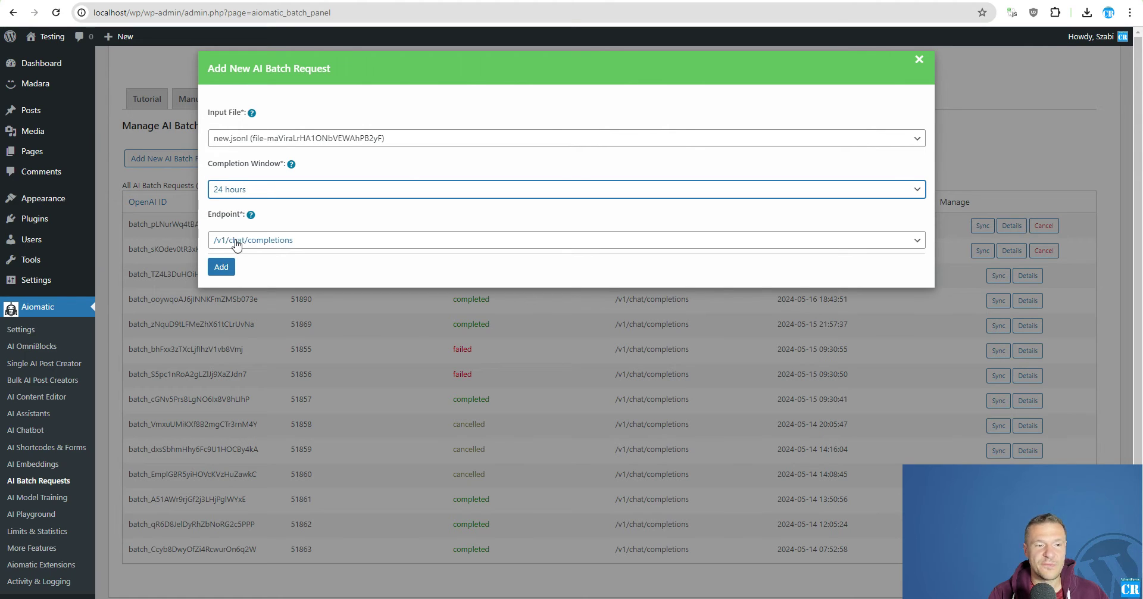
- Keep /v1/chat/completions as the endpoint and add the batch request
left_click(233, 241)
left_click(223, 251)
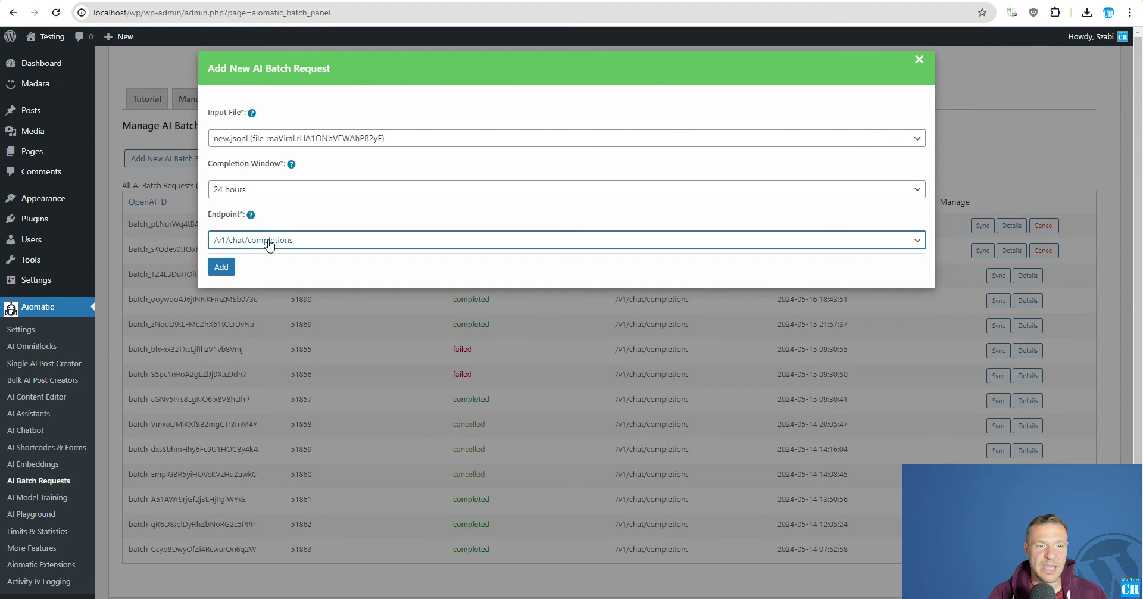
left_click(267, 244)
left_click(252, 250)
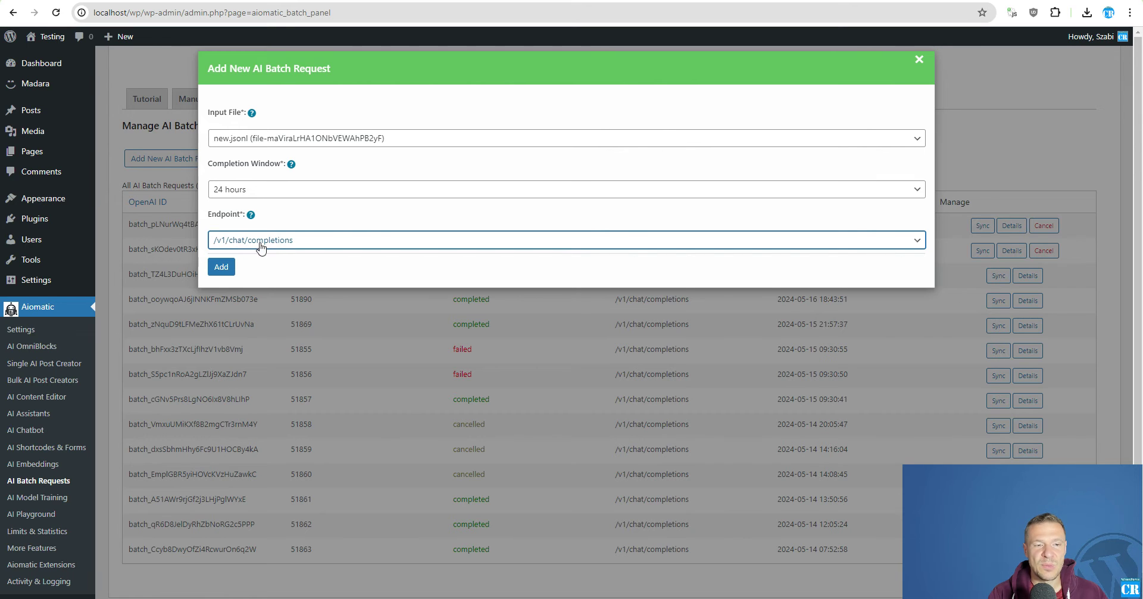
left_click(274, 244)
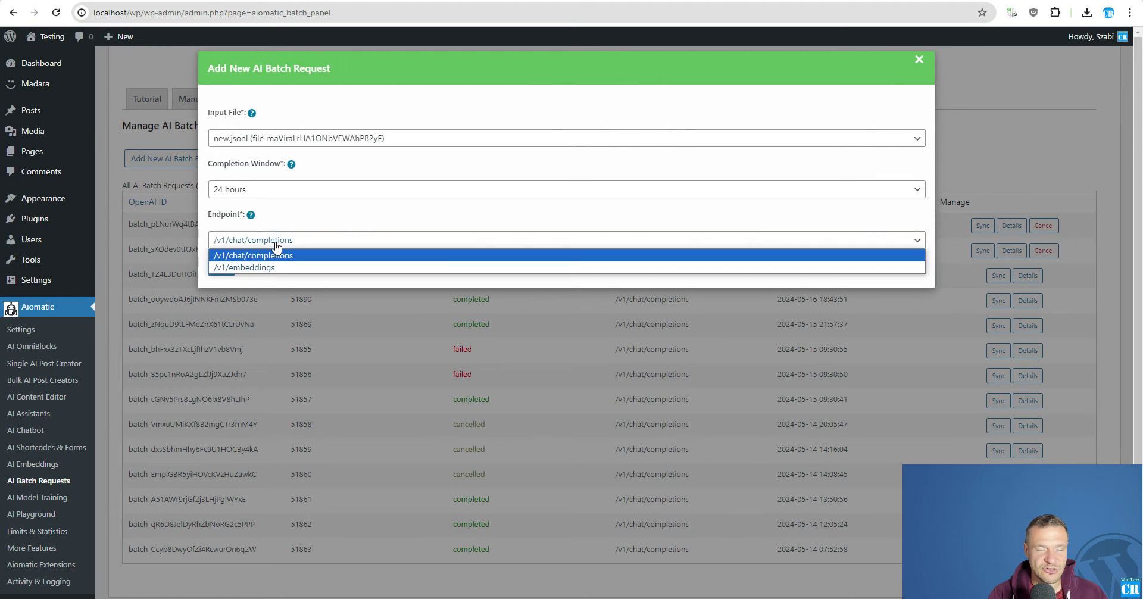
left_click(249, 255)
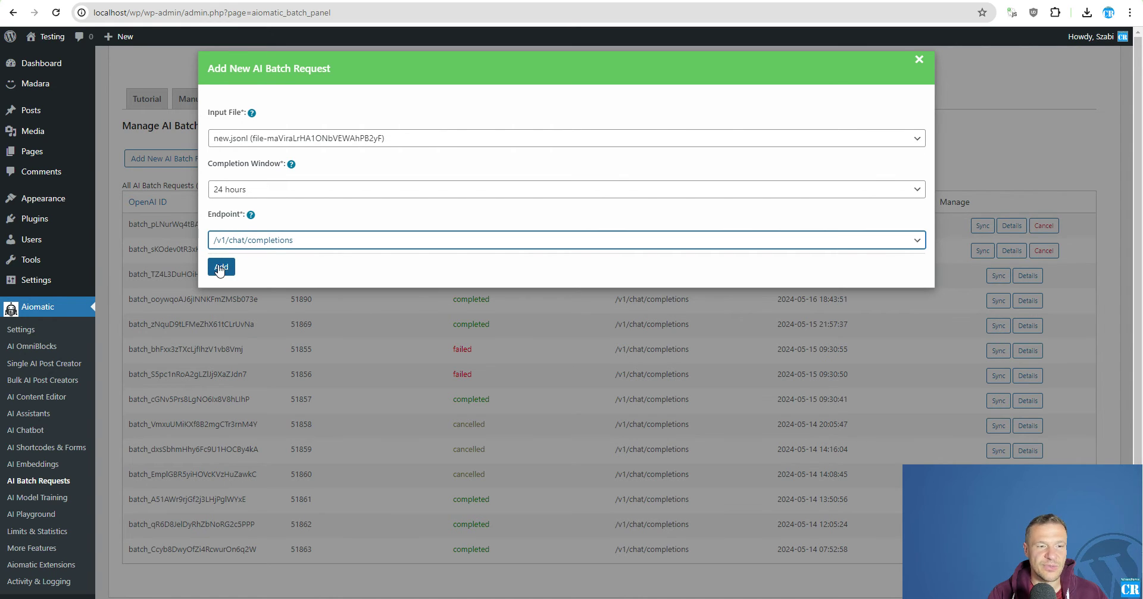
left_click(220, 268)
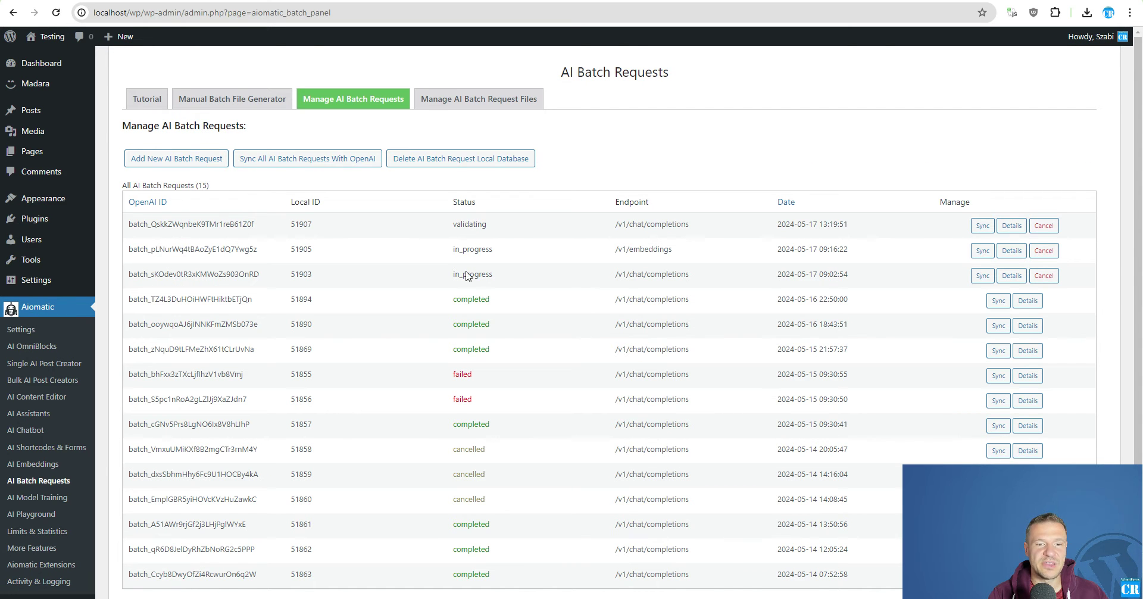
- Check the statuses: the new request validating and earlier ones, including embeddings, in_progress
double_click(466, 224)
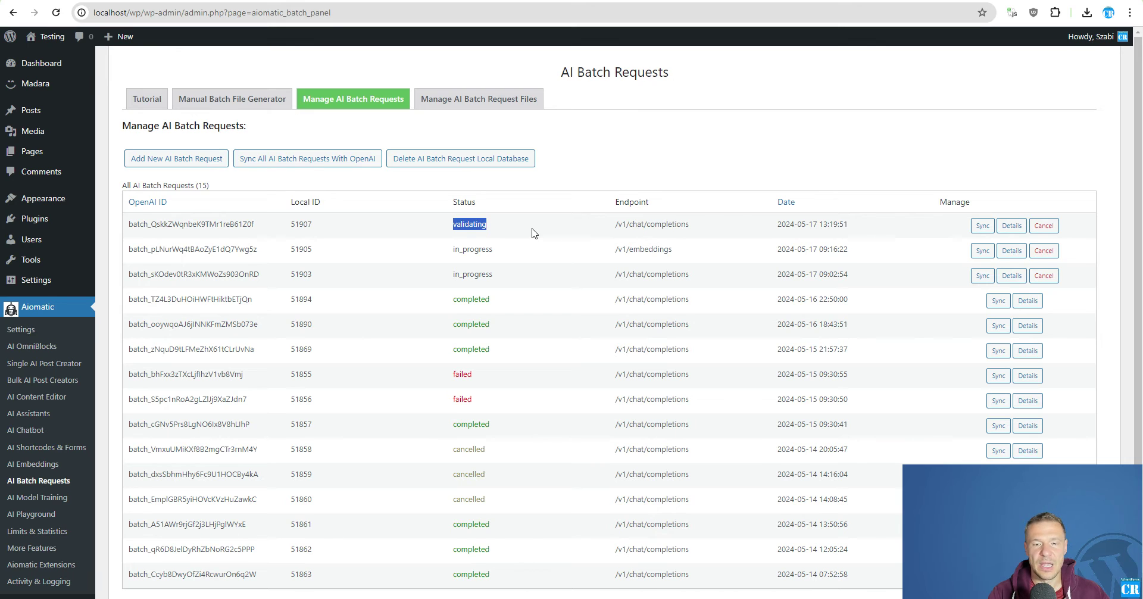
scroll(501, 300, "down", 1)
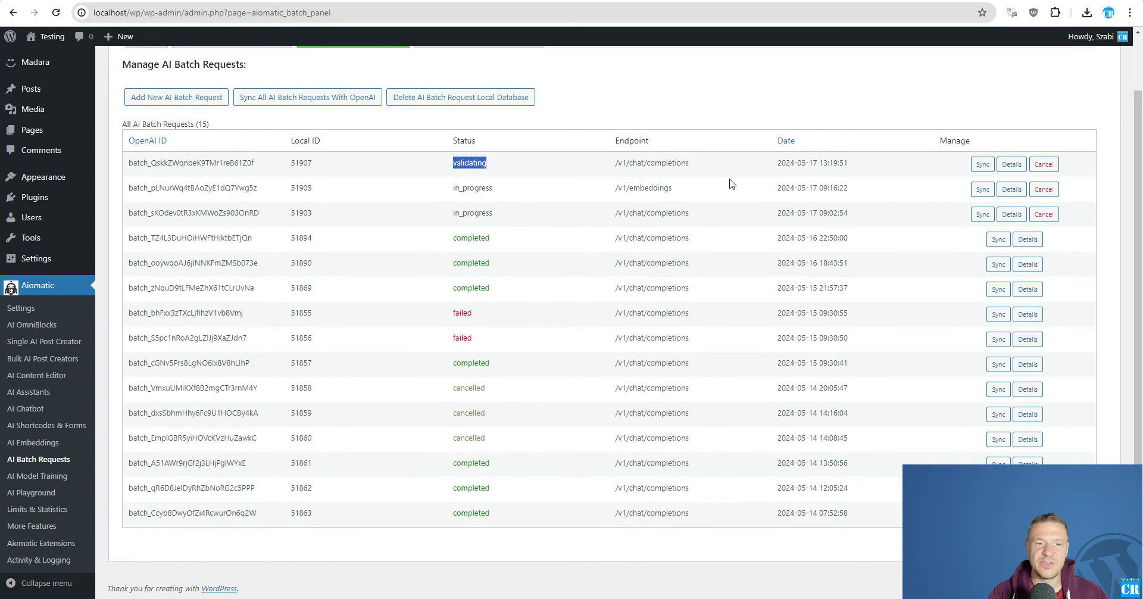
left_click(507, 199)
double_click(467, 188)
left_click(464, 214)
double_click(464, 214)
left_click(463, 213)
double_click(467, 188)
left_click(463, 218)
double_click(467, 188)
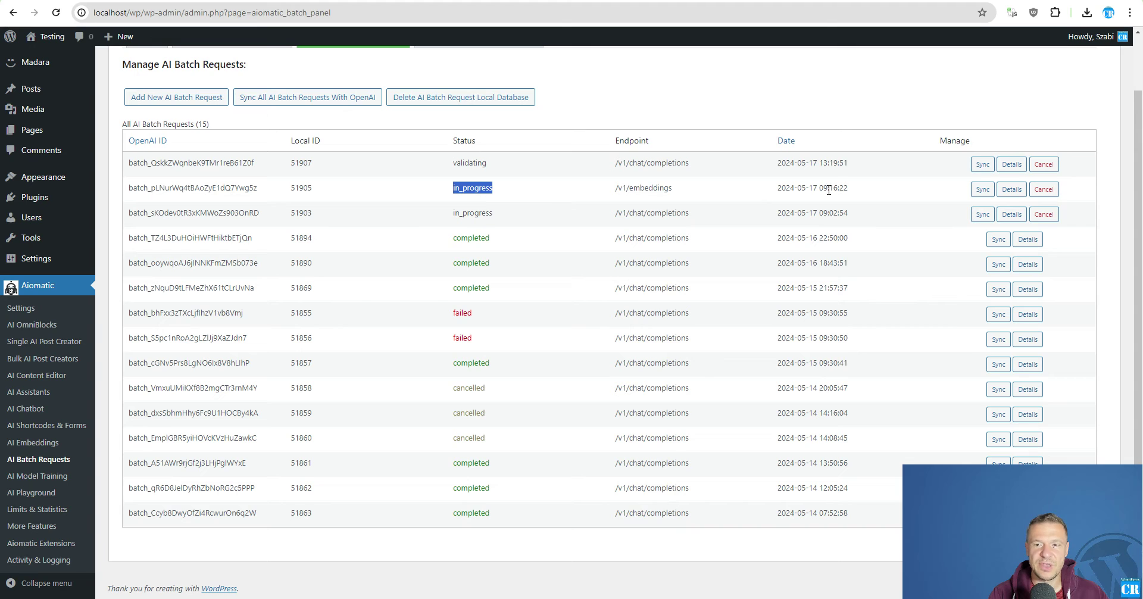
- Sync the embeddings batch and another in-progress batch with OpenAI
left_click_drag(819, 187, 854, 190)
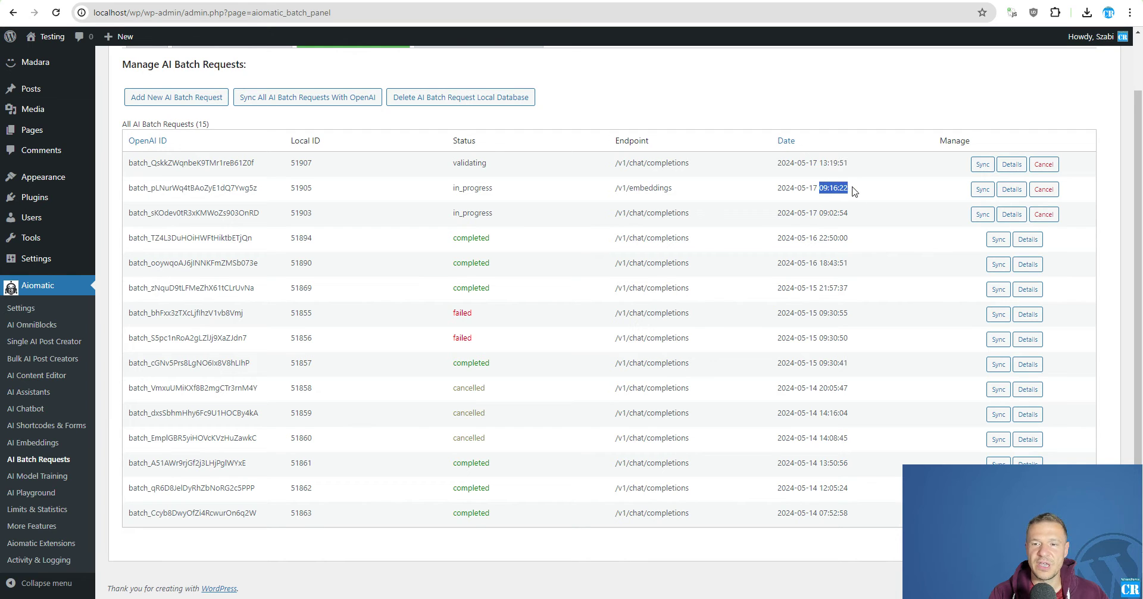
left_click(982, 189)
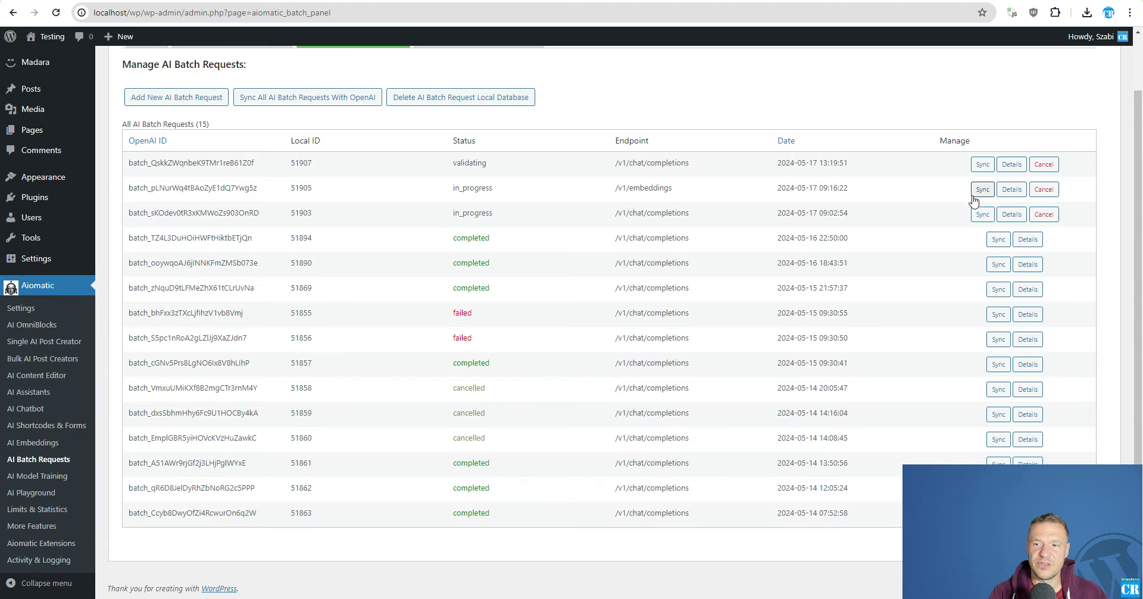
left_click(983, 215)
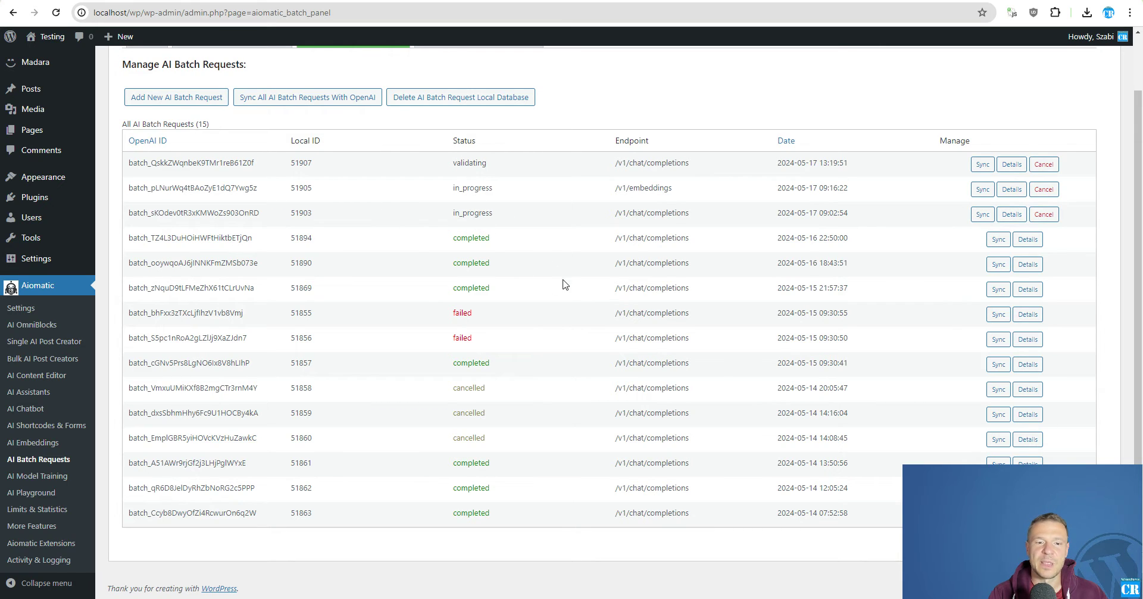
- Open the details of completed batch batch_zNquD9tLFMeZhX61tCLrUvNa and view its output file
double_click(472, 289)
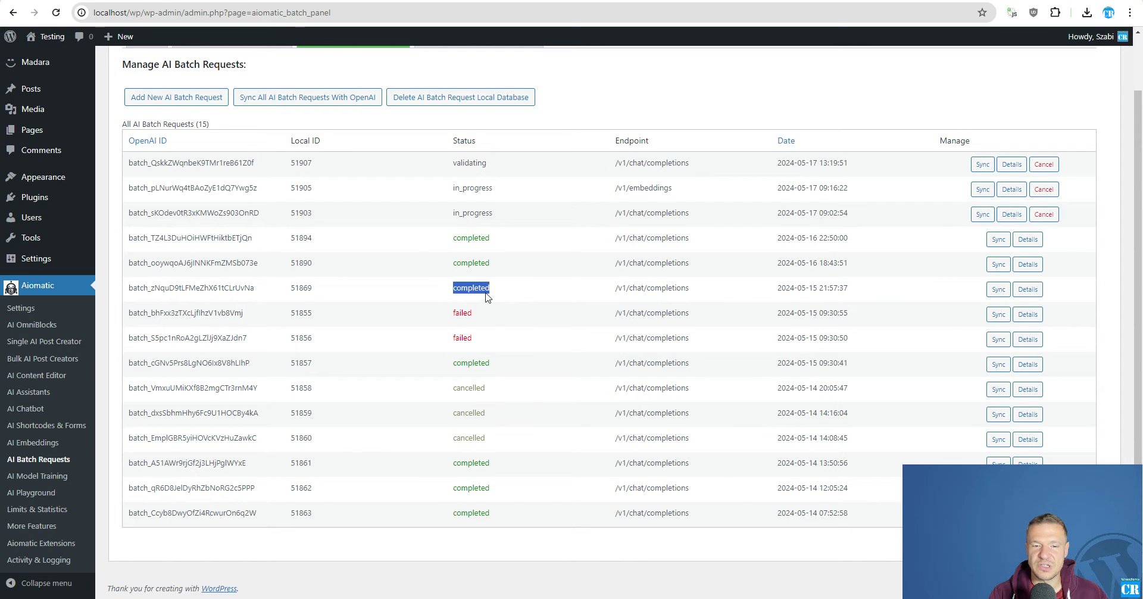
left_click(1027, 289)
double_click(238, 260)
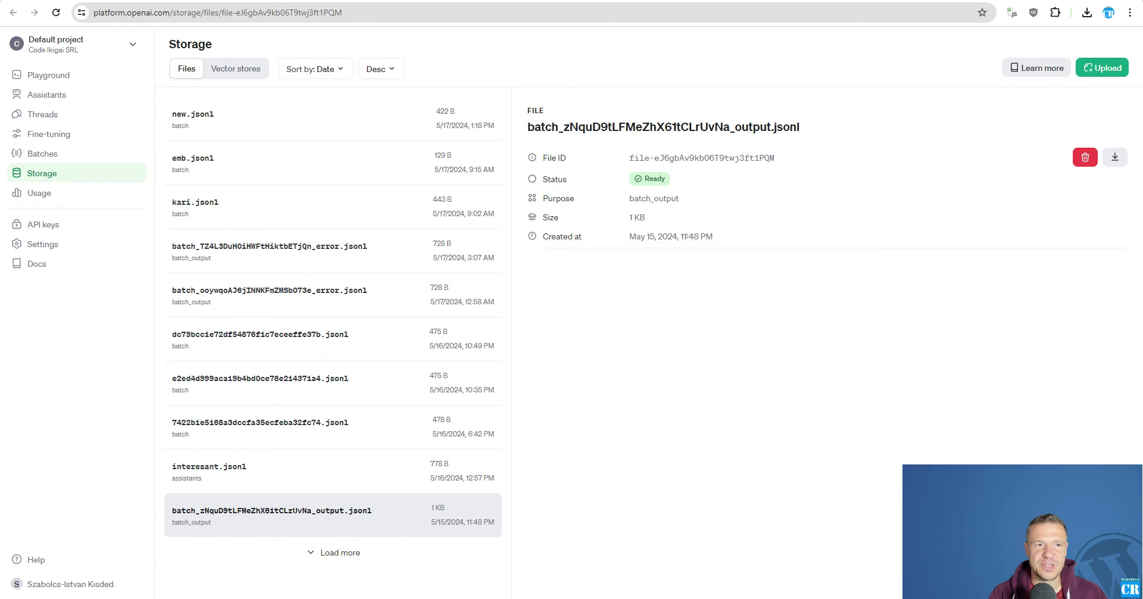
- Back in the batch details, download the output .jsonl file and open it
key("alt+Left")
left_click(454, 262)
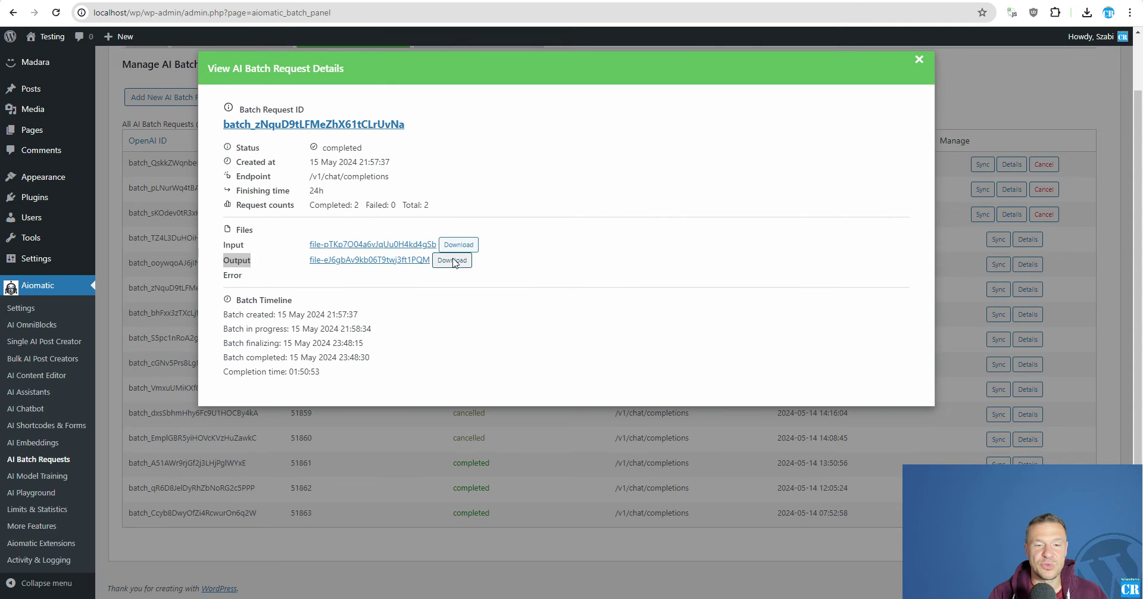
key("Return")
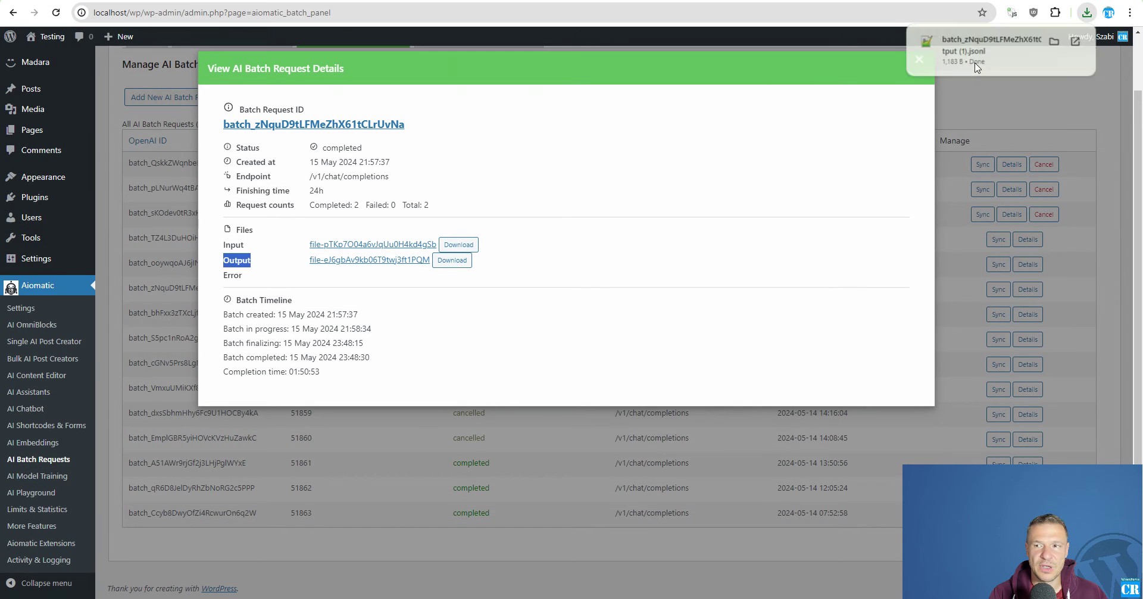
left_click(985, 51)
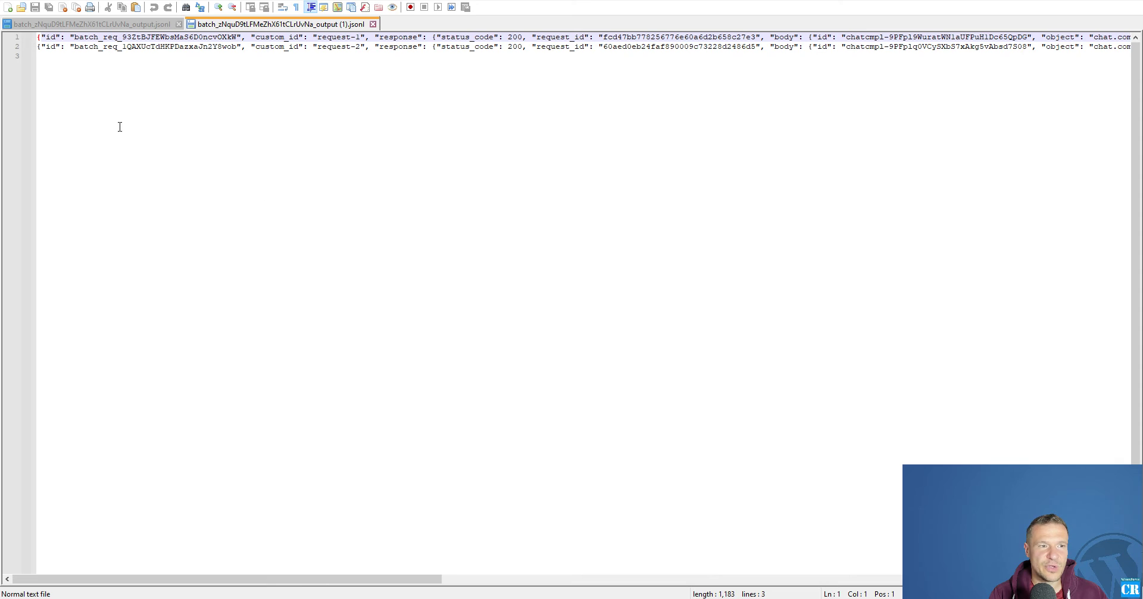
- Inspect the output's batch request id, request-1 custom id and answer content, then return to the browser
double_click(95, 37)
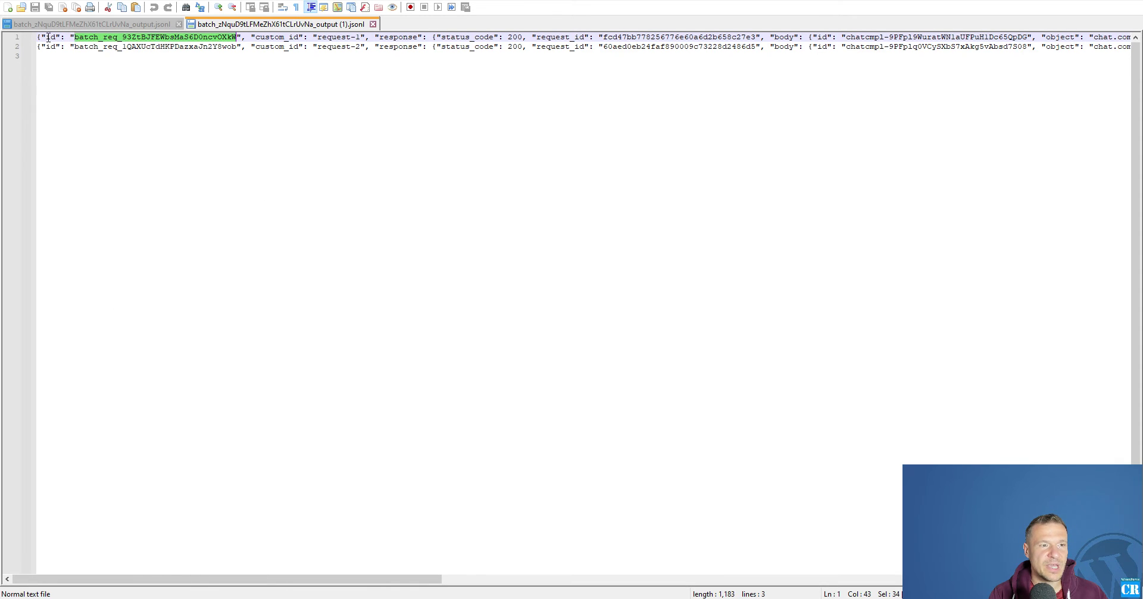
double_click(272, 37)
left_click_drag(317, 37, 363, 36)
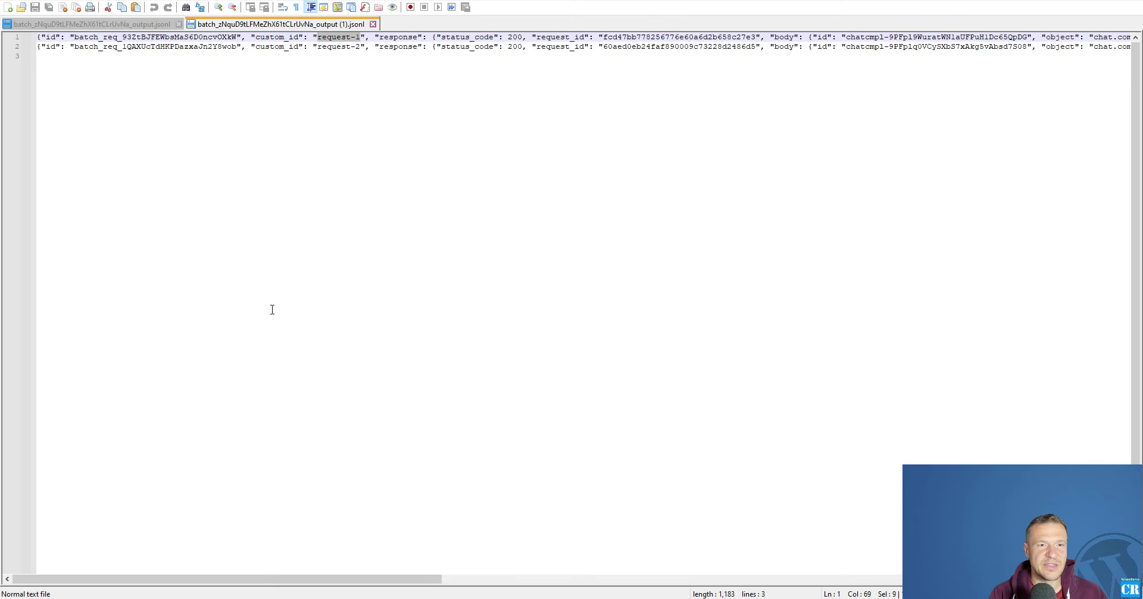
left_click_drag(283, 580, 378, 580)
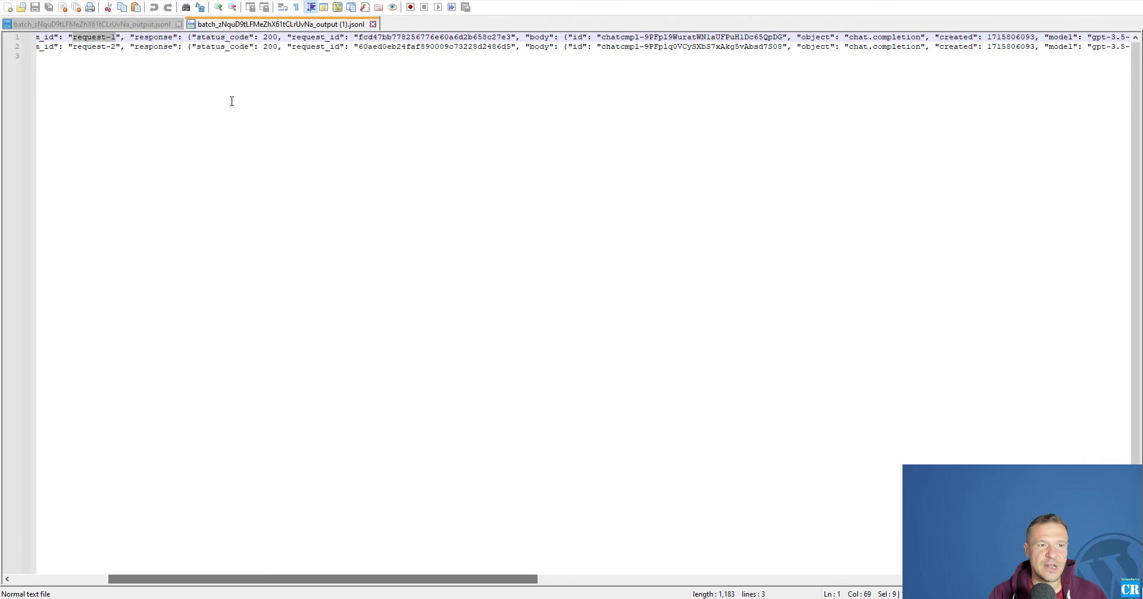
left_click_drag(448, 580, 796, 516)
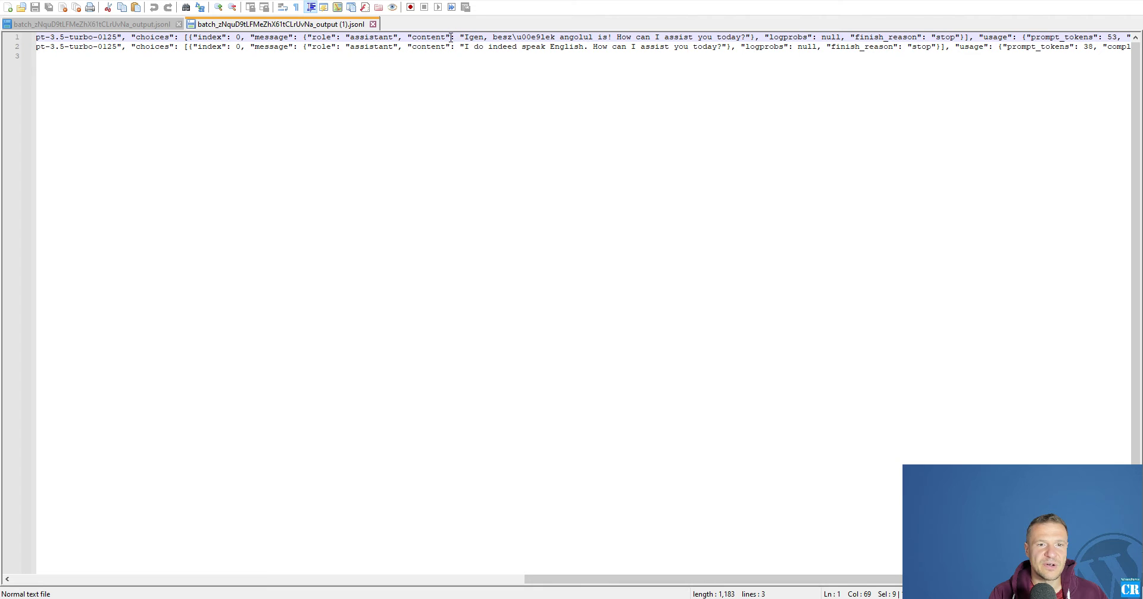
double_click(428, 37)
left_click_drag(465, 49, 725, 47)
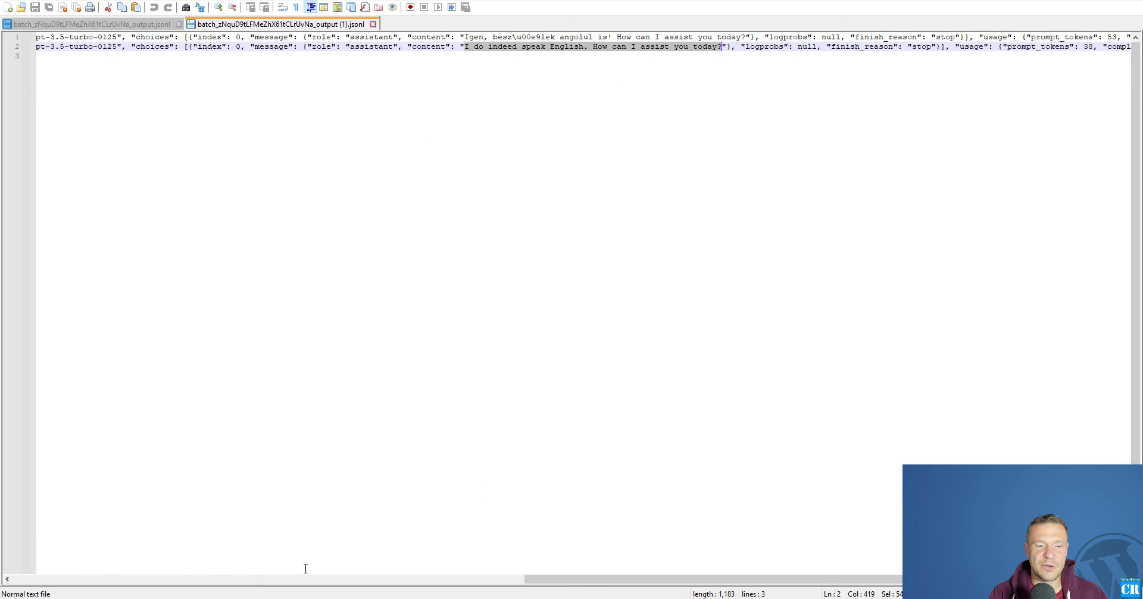
key("alt+Tab")
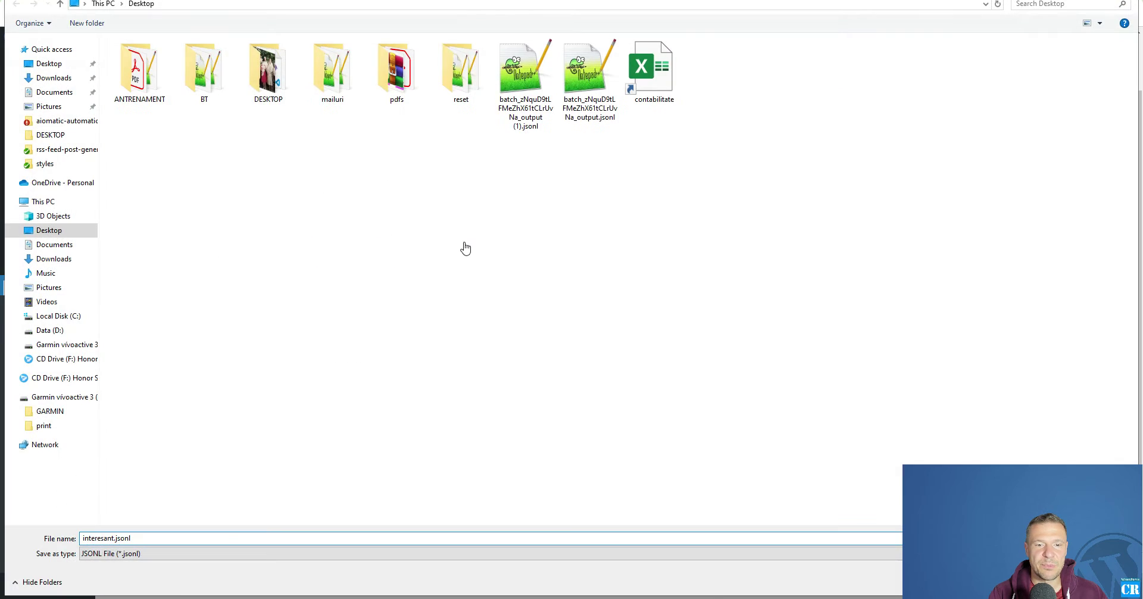
- Download and open interesant.jsonl, inspecting its roles and messages: 'Hello world!', 'Szia', 'Do you speak English?'
key("Return")
left_click(1005, 49)
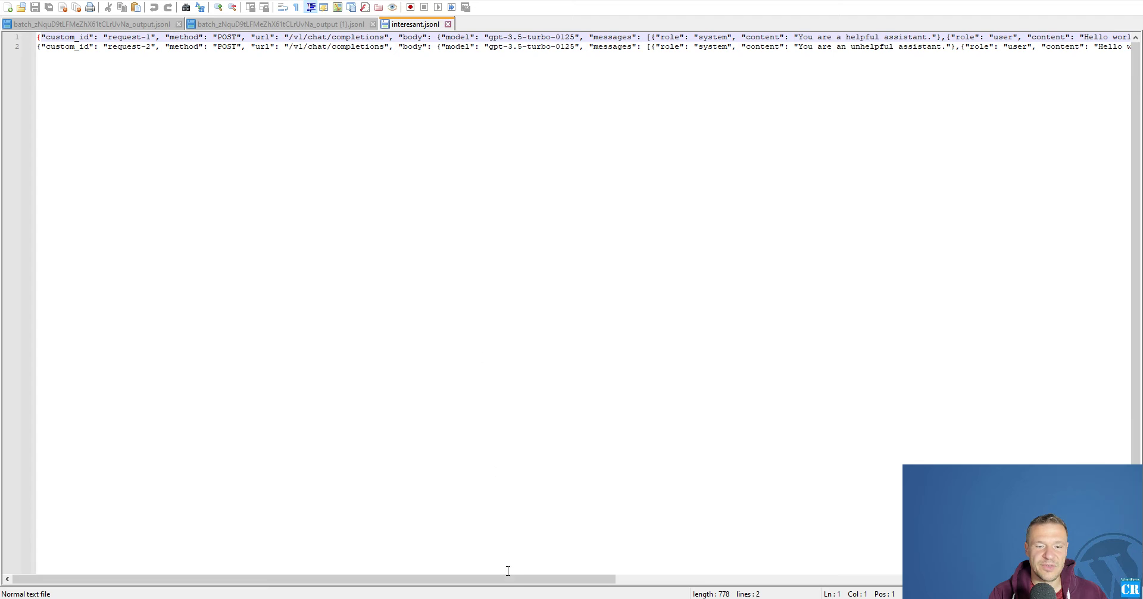
left_click_drag(510, 576, 836, 579)
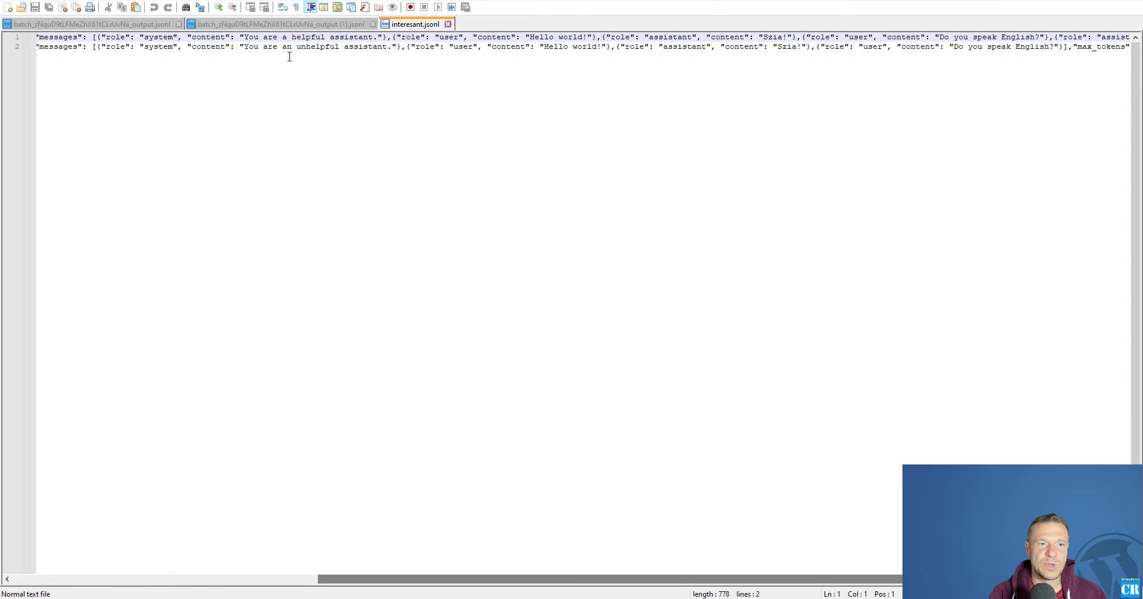
double_click(163, 38)
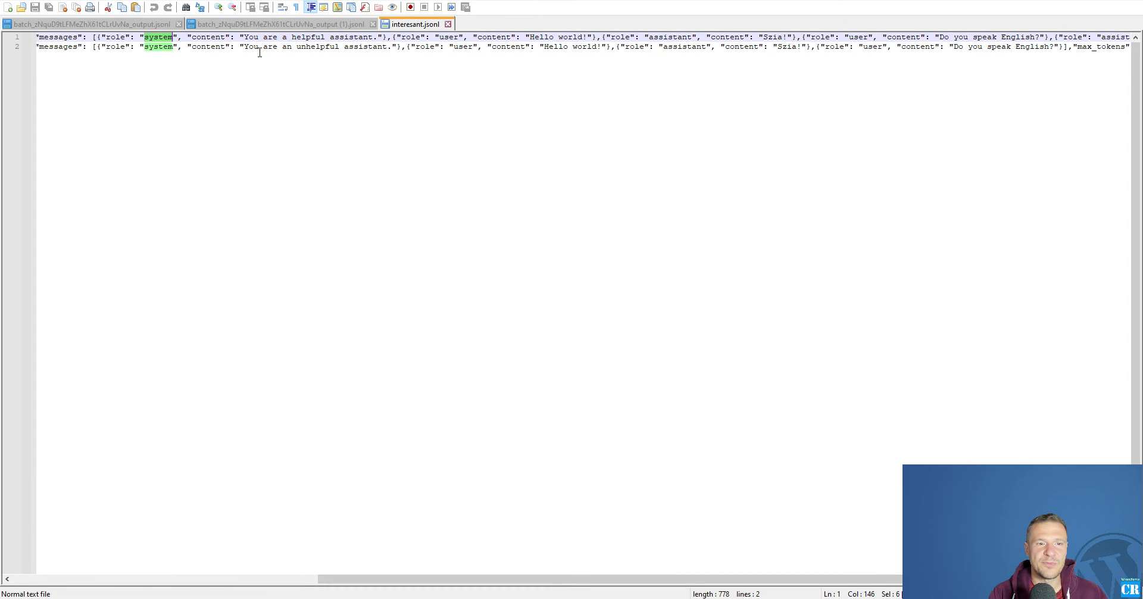
double_click(365, 46)
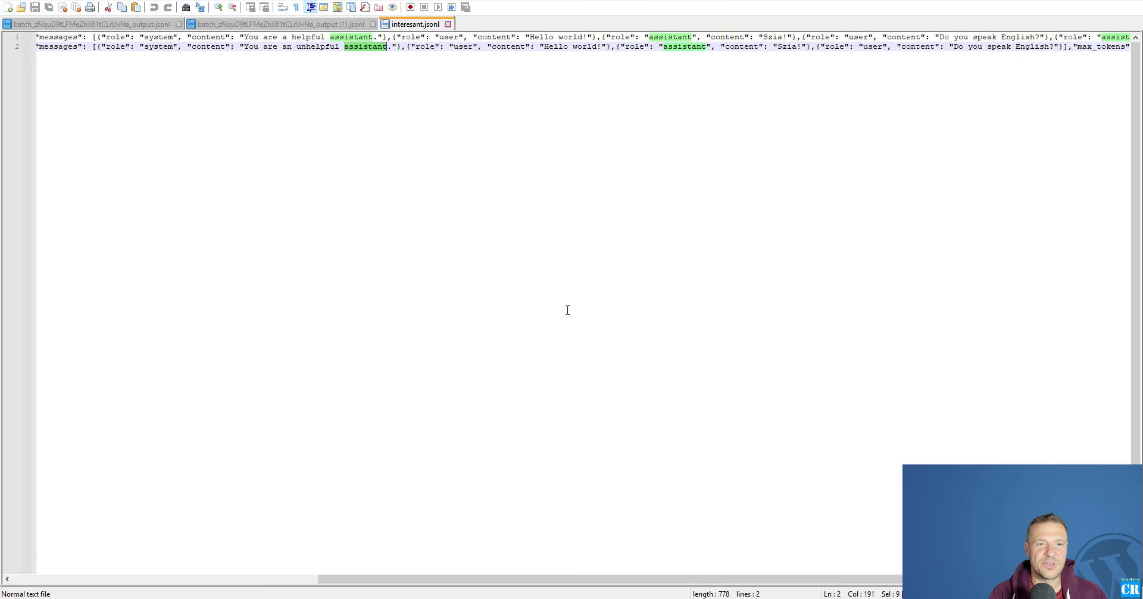
double_click(512, 46)
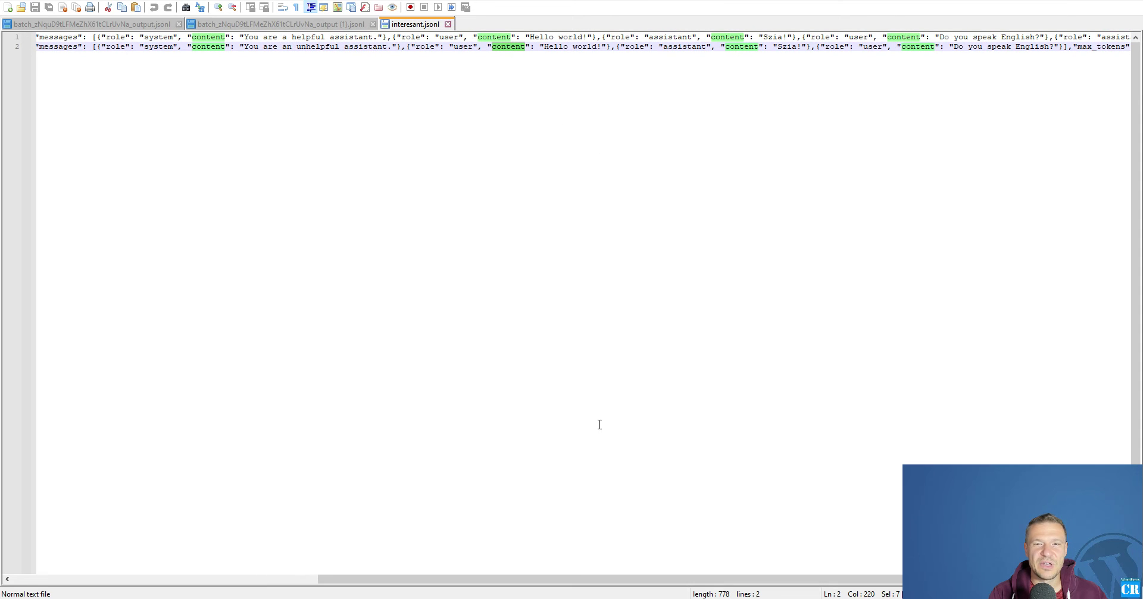
left_click_drag(584, 573, 762, 575)
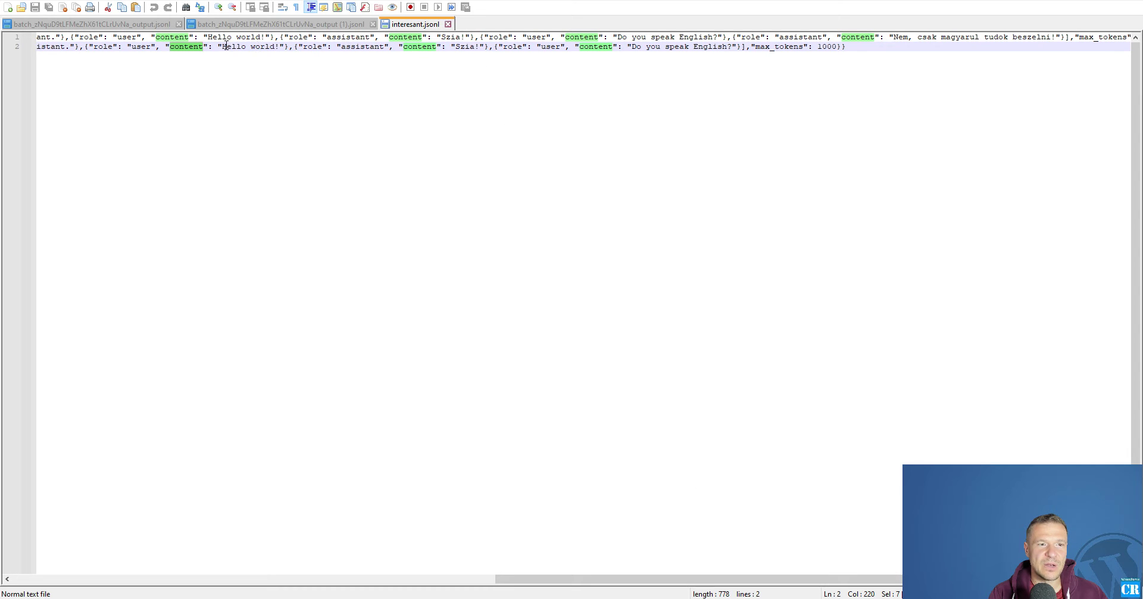
left_click_drag(225, 46, 273, 43)
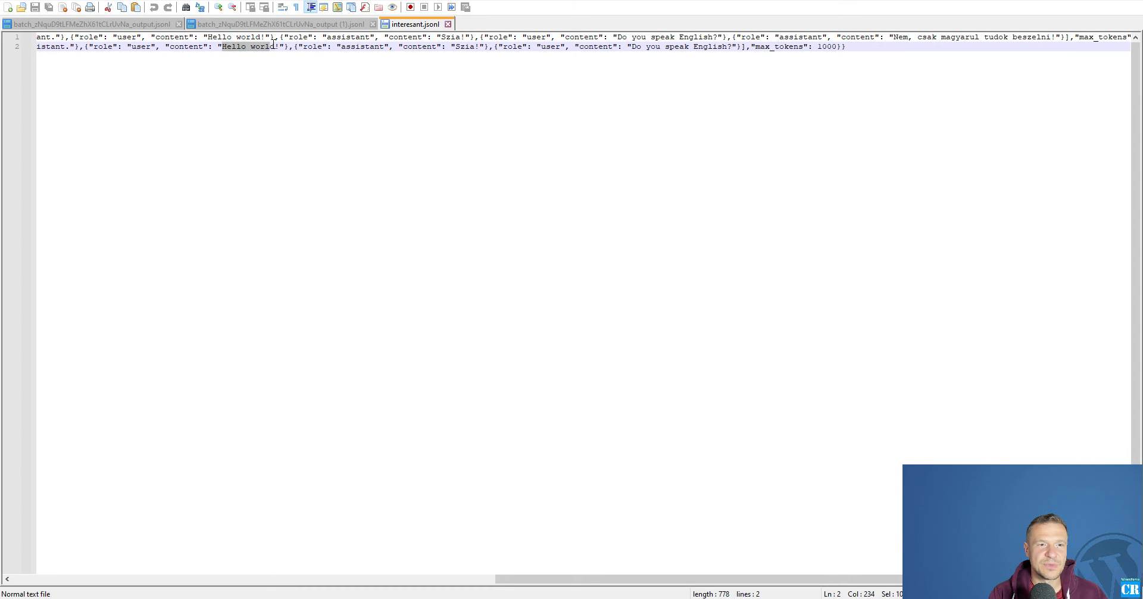
left_click(312, 47)
double_click(460, 47)
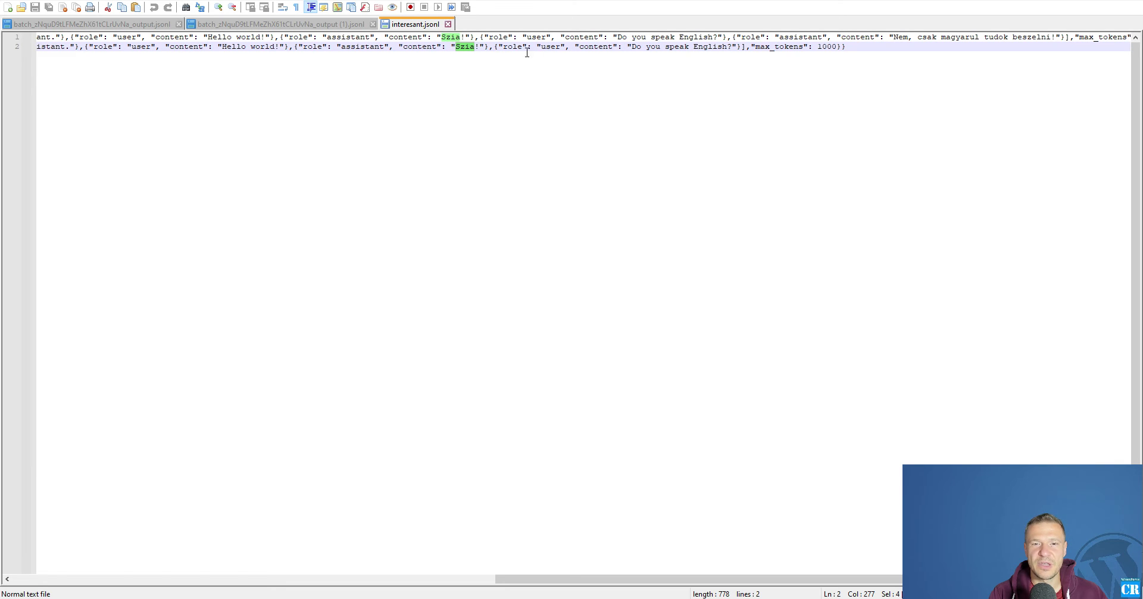
double_click(551, 47)
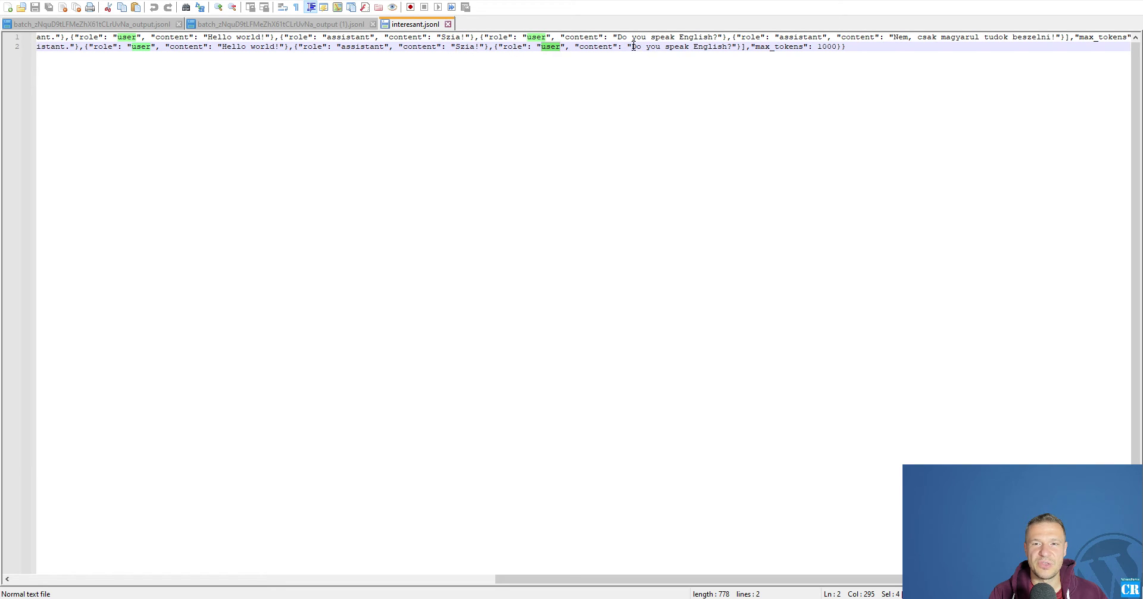
left_click_drag(618, 37, 708, 37)
- In the output file, mark the Hungarian answer in the first response
left_click(355, 23)
left_click(474, 47)
left_click_drag(725, 47, 684, 47)
left_click(465, 37)
left_click_drag(465, 37, 602, 37)
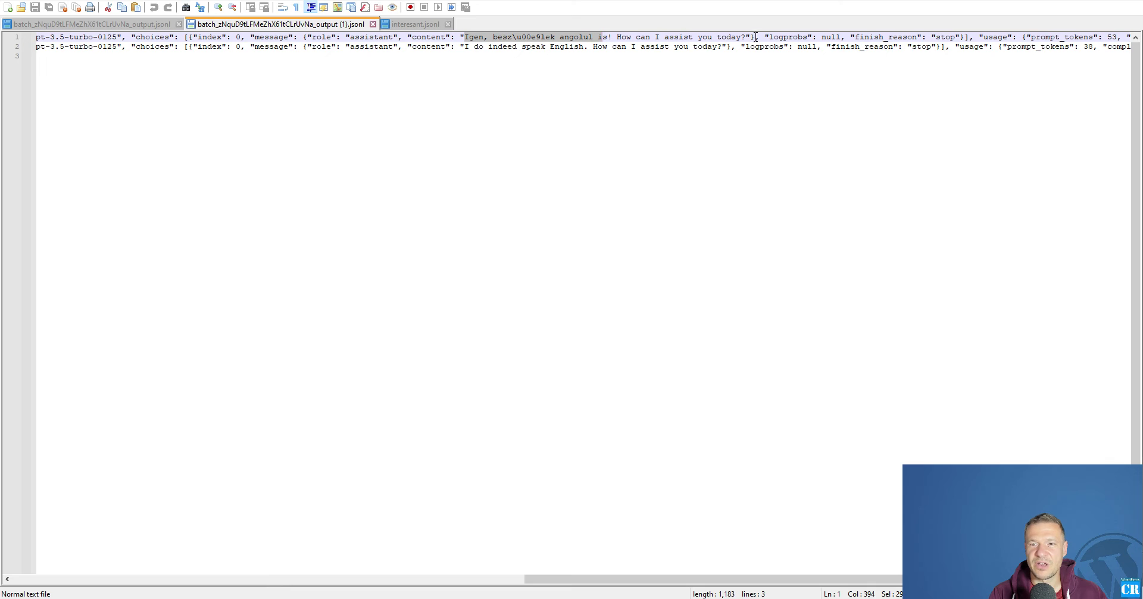
- Scroll across the output file's content fields to read both assistant replies, then return to Chrome's batch details
left_click_drag(576, 578, 66, 581)
left_click_drag(327, 581, 1010, 515)
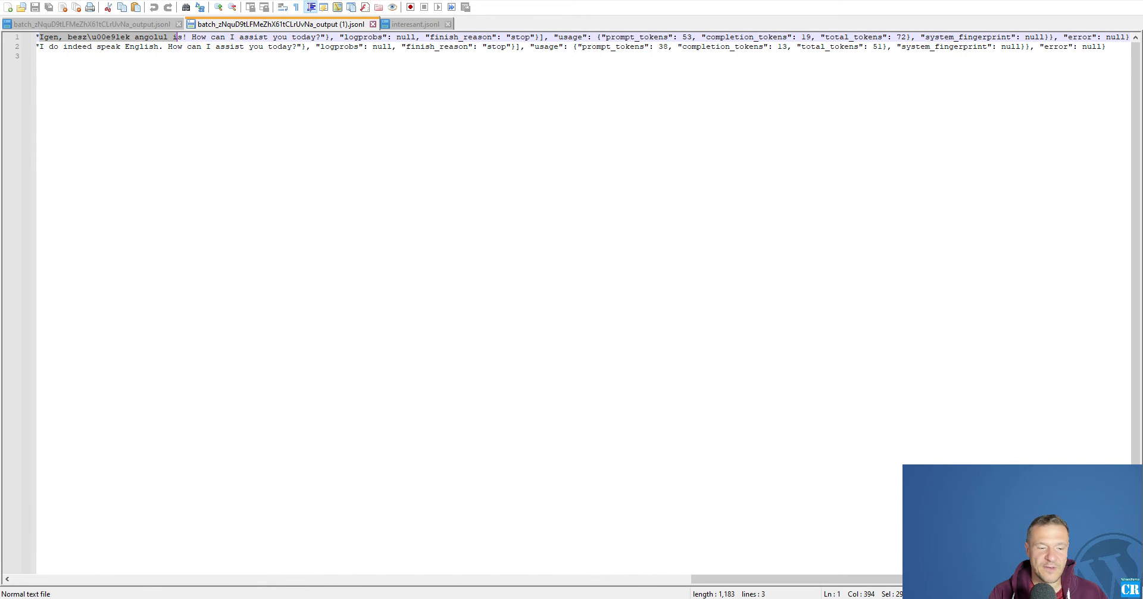
mouse_move(233, 598)
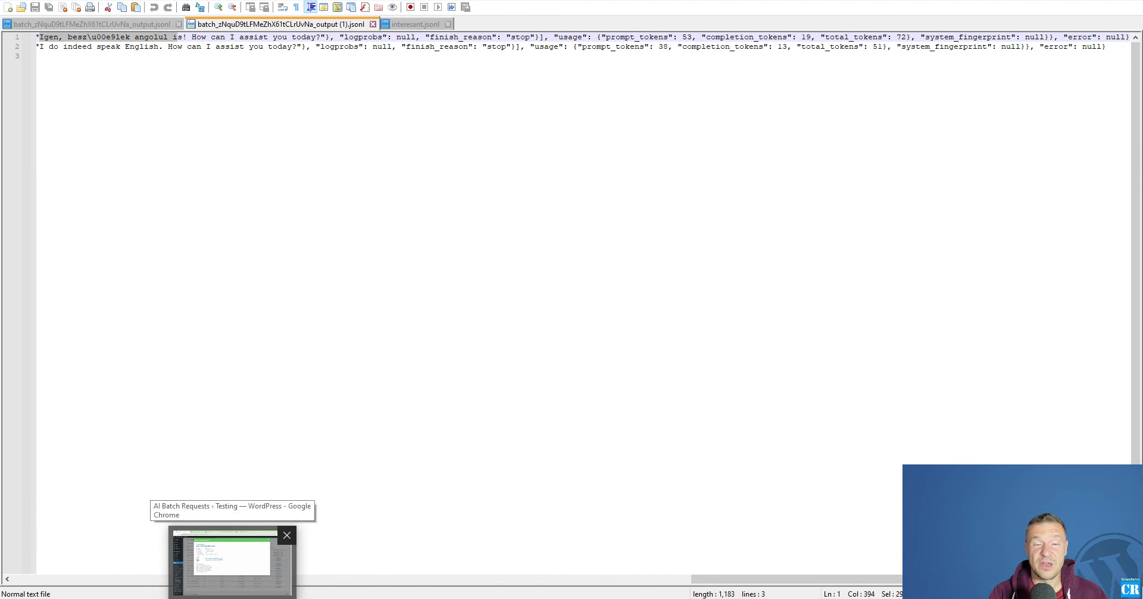
left_click(232, 562)
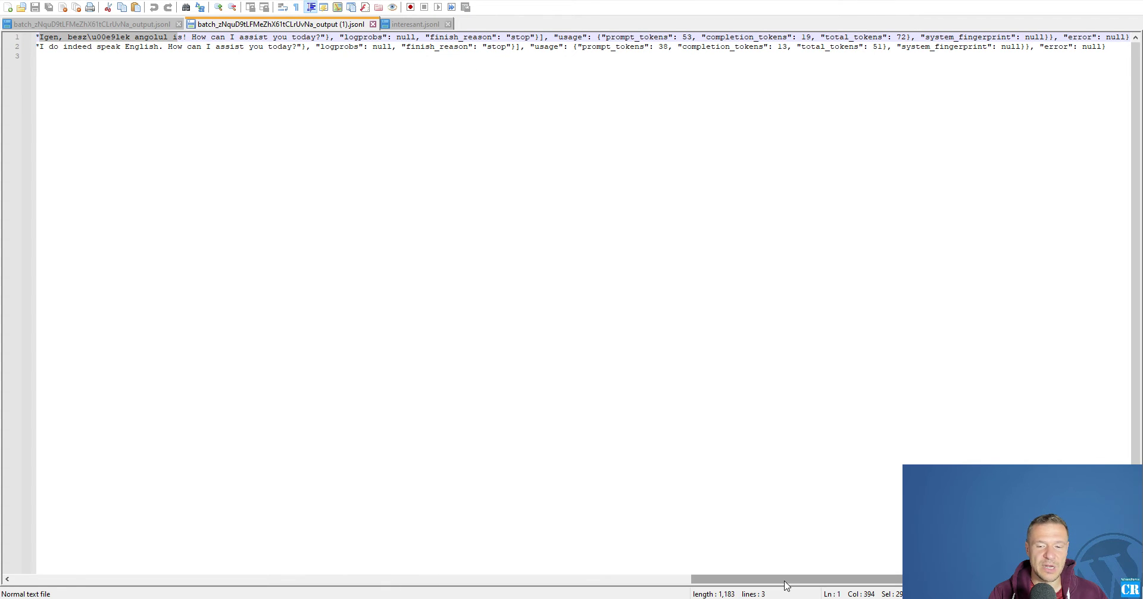
left_click_drag(783, 581, 373, 575)
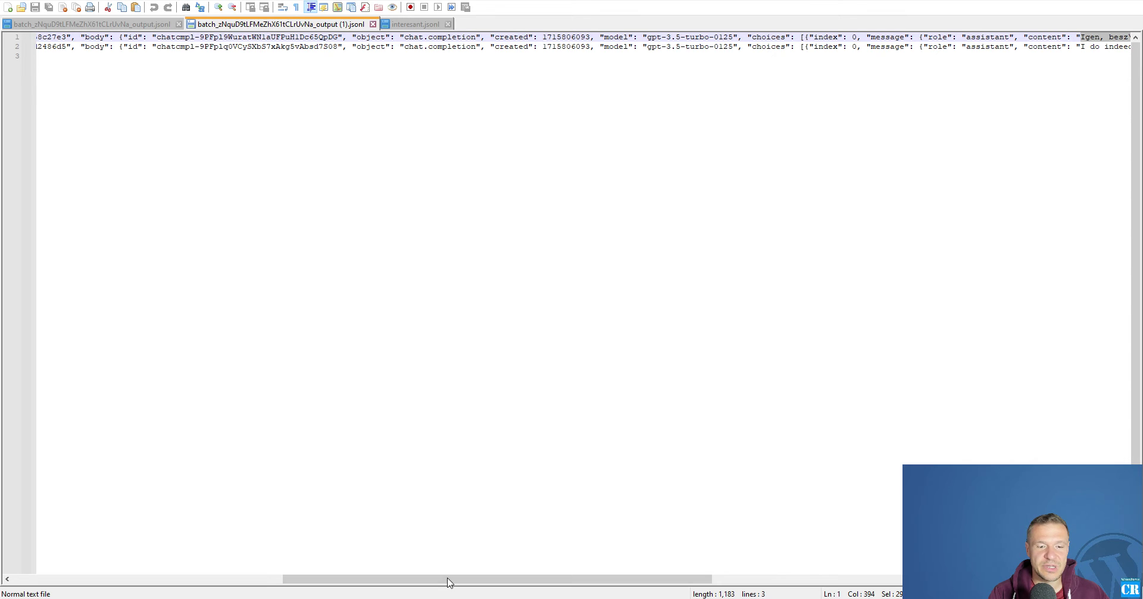
left_click_drag(448, 580, 743, 556)
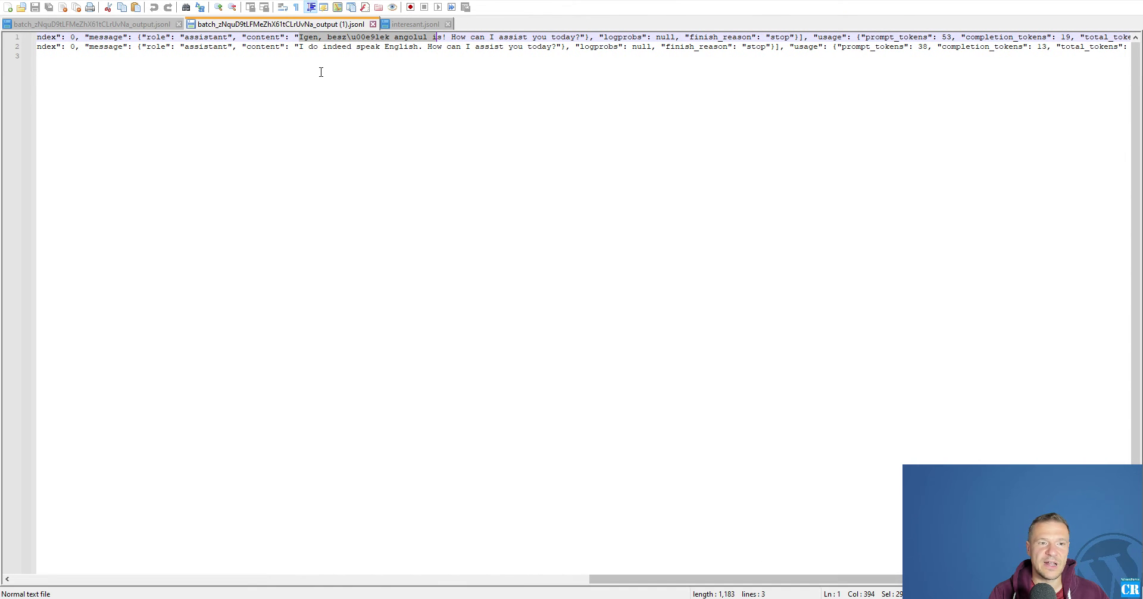
left_click_drag(607, 583, 516, 583)
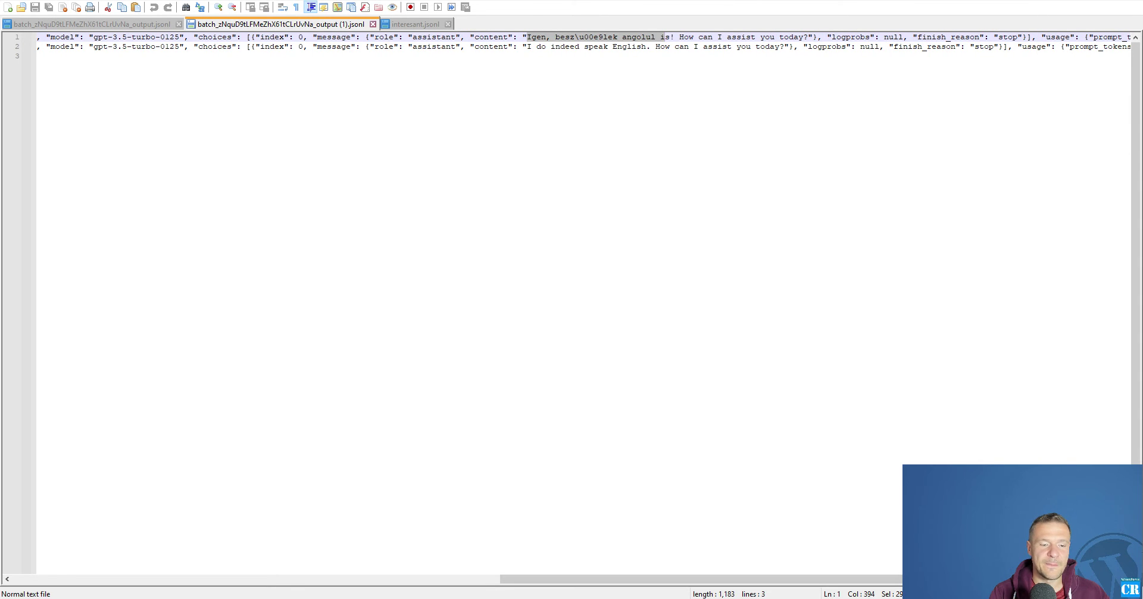
key("alt+Tab")
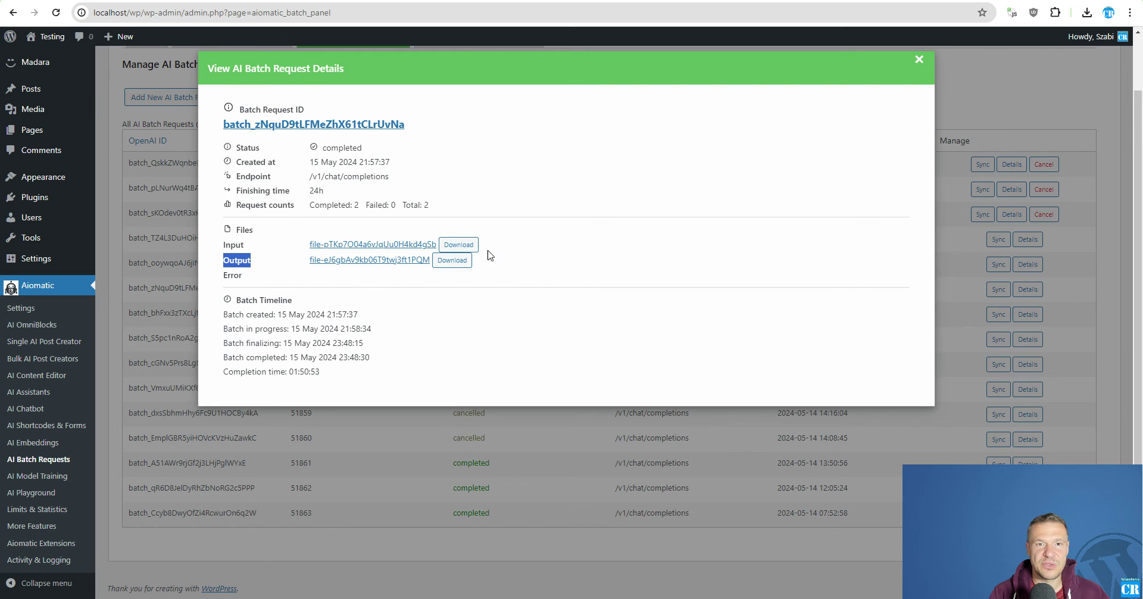
- Close the details modal and Sync the first-row batch so it changes to in_progress
left_click(345, 309)
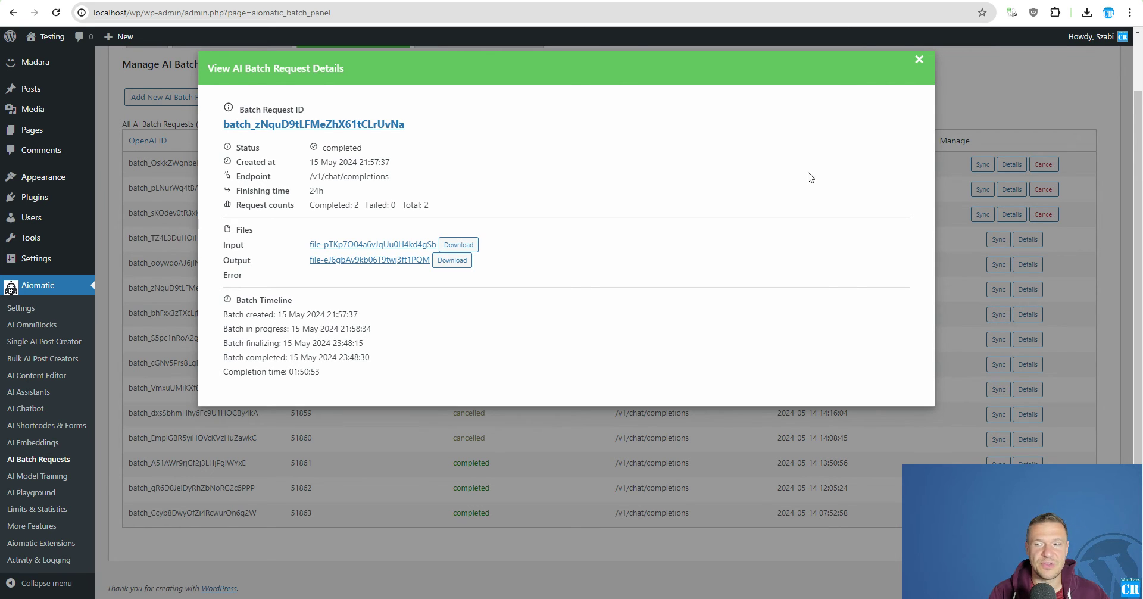
left_click(976, 115)
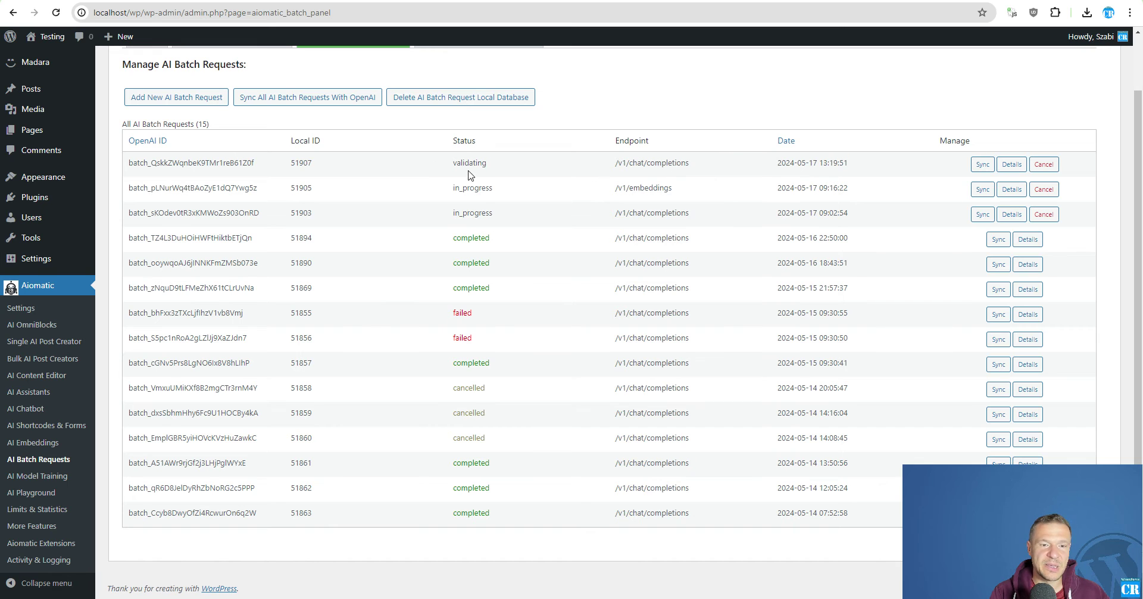
left_click(982, 164)
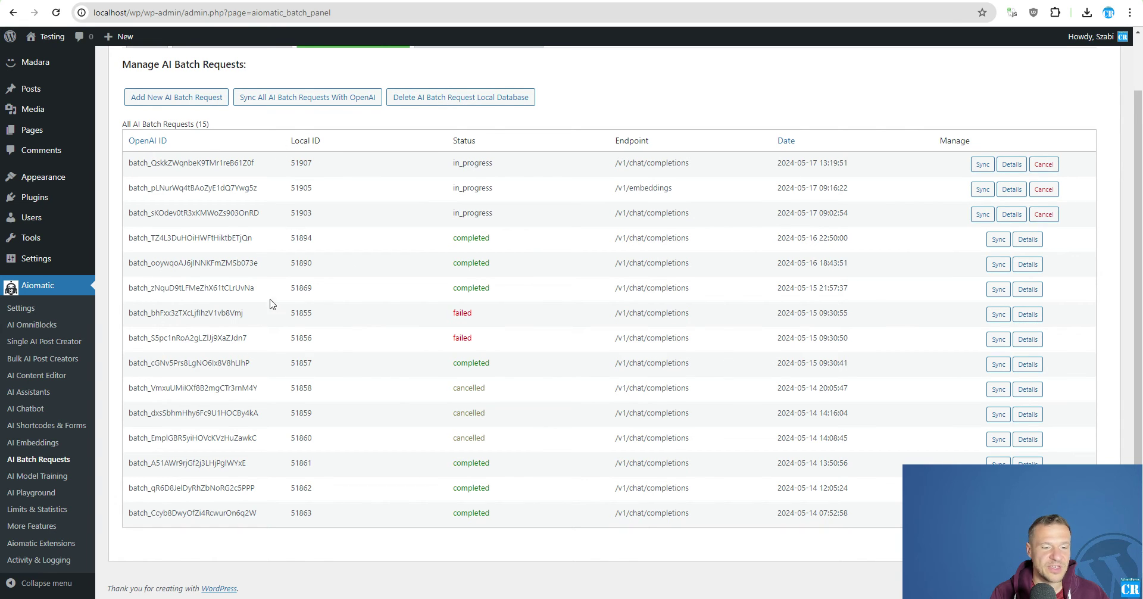
scroll(317, 353, "up", 1)
scroll(317, 353, "down", 1)
scroll(317, 353, "up", 1)
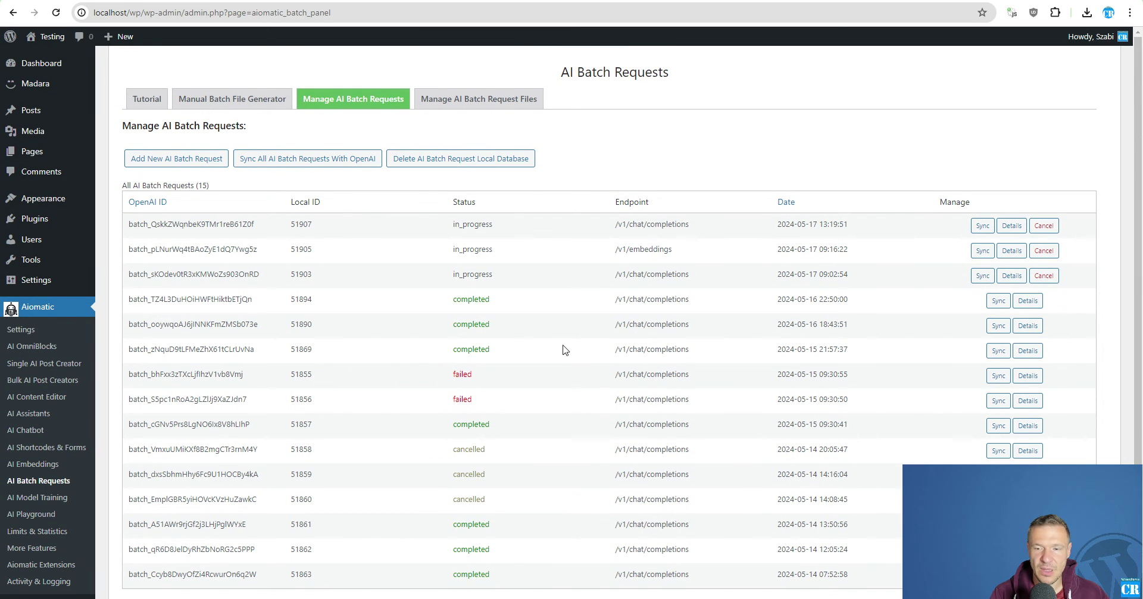
scroll(473, 391, "down", 1)
double_click(462, 312)
double_click(462, 337)
double_click(462, 312)
left_click(1027, 314)
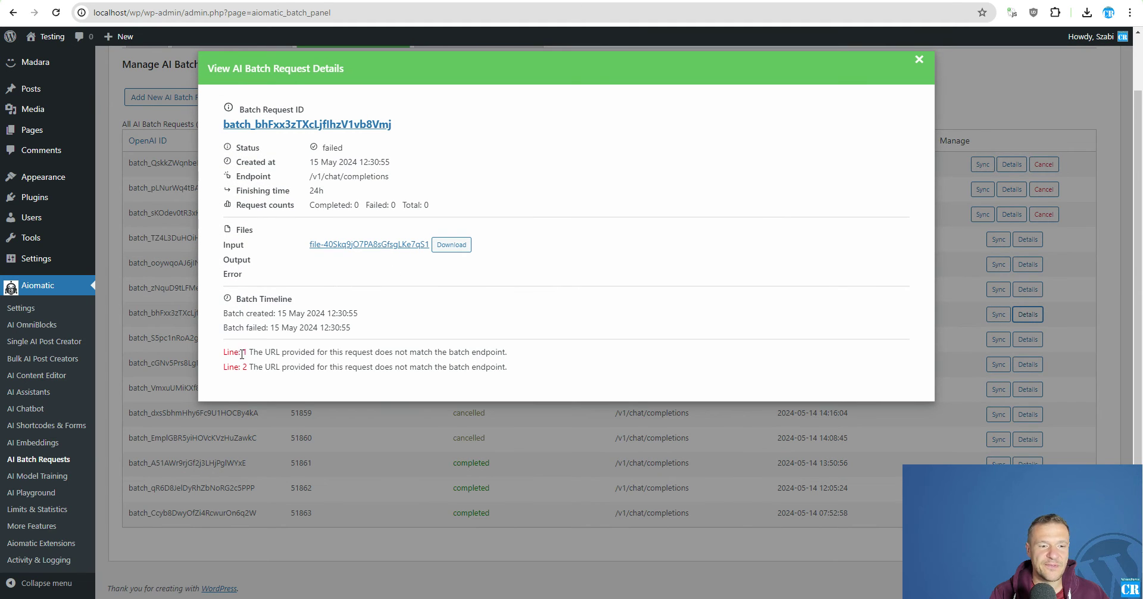
left_click_drag(225, 350, 530, 378)
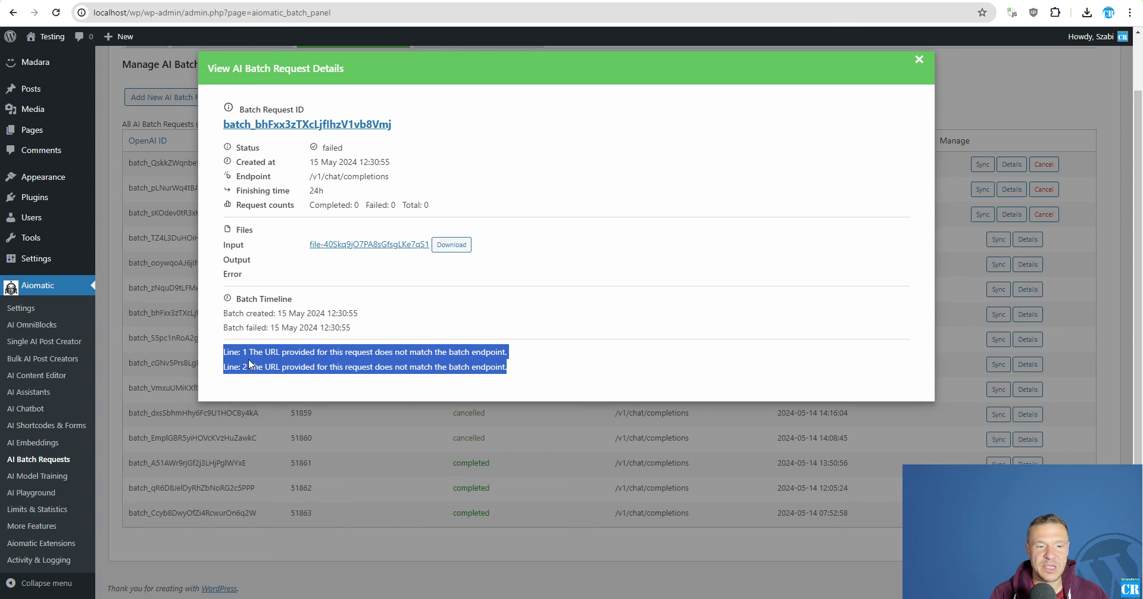
left_click_drag(249, 351, 516, 358)
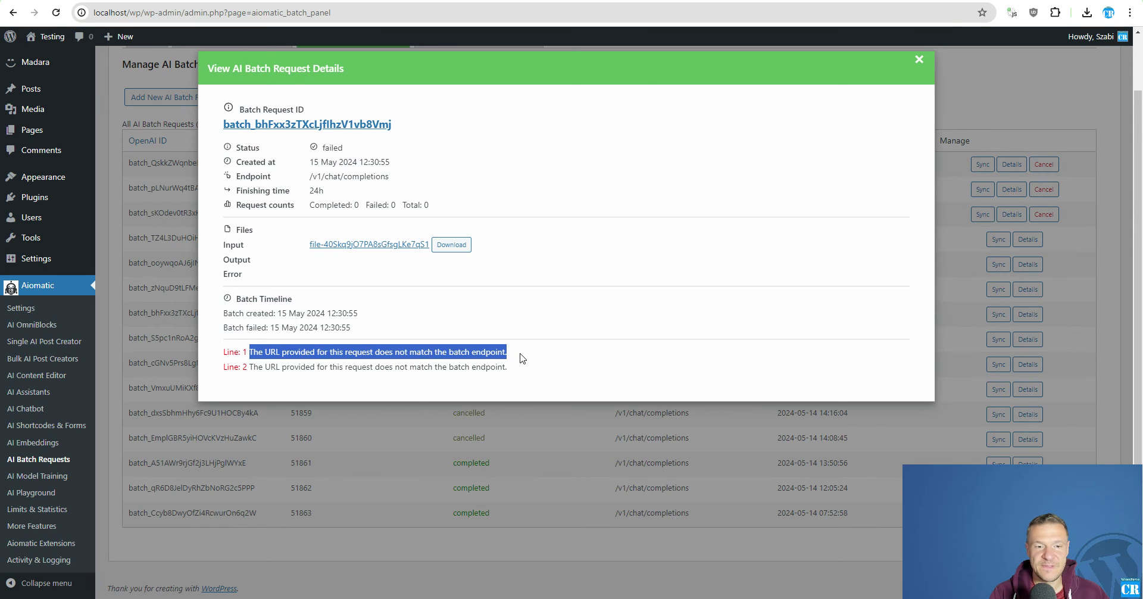
left_click(253, 355)
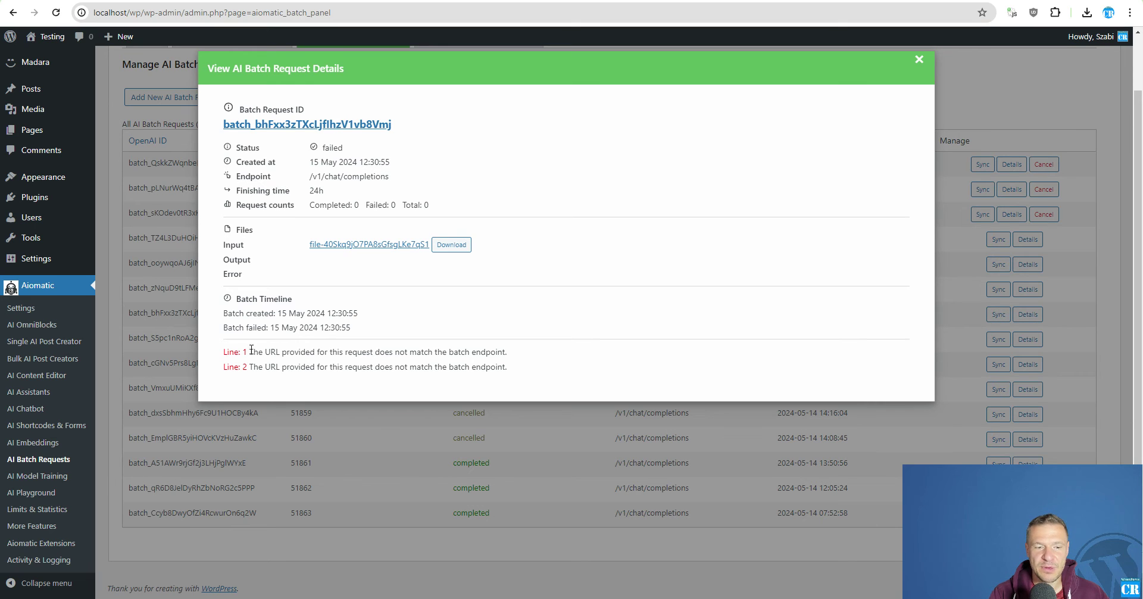
left_click_drag(251, 351, 524, 363)
left_click_drag(250, 367, 513, 370)
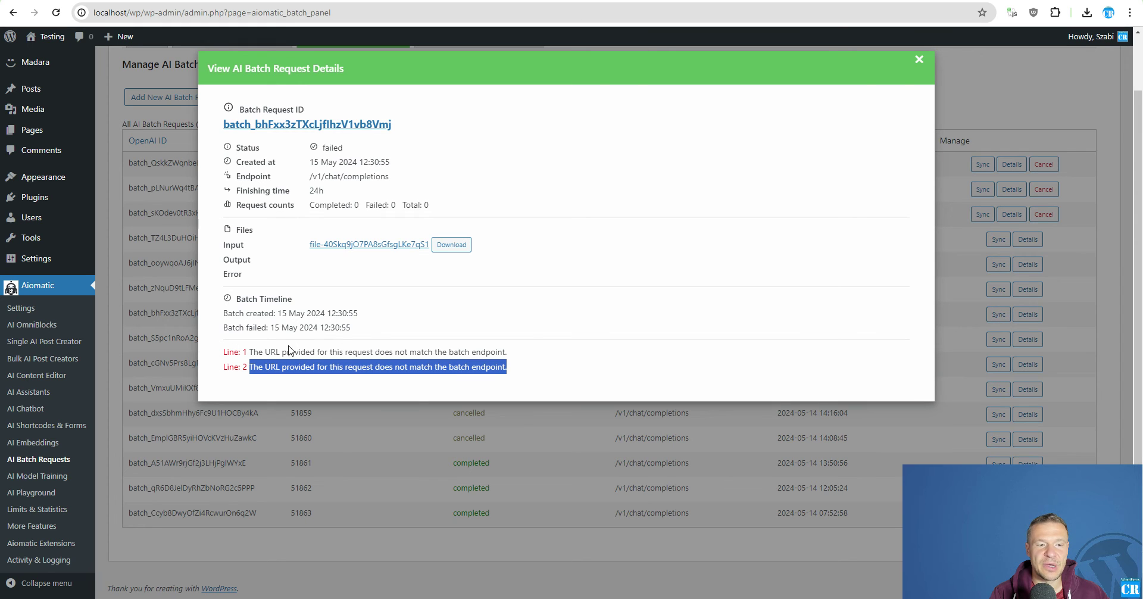
left_click(994, 269)
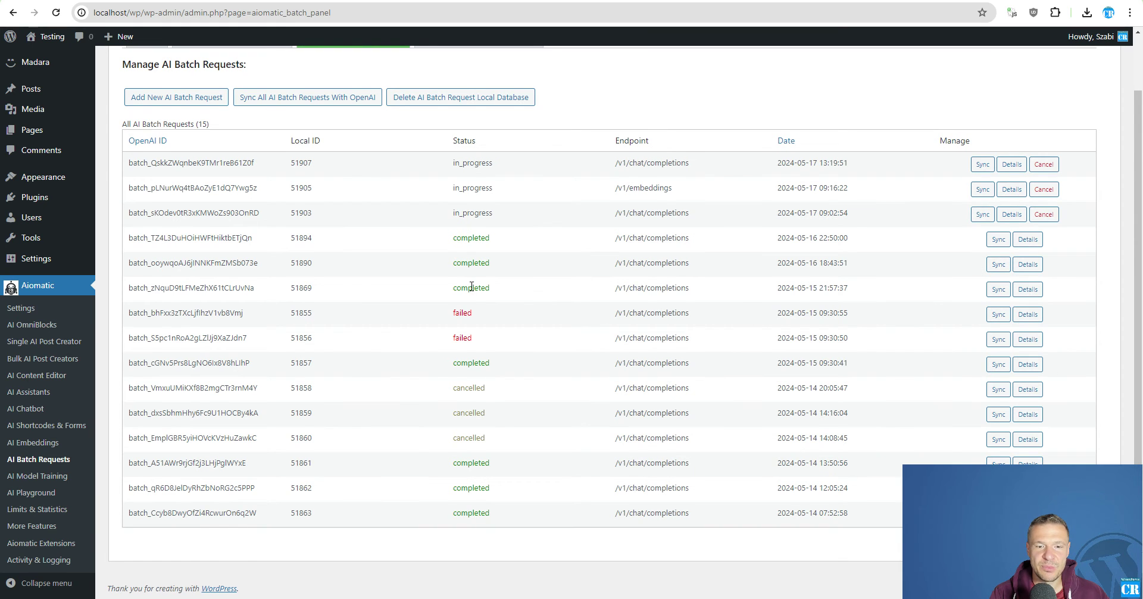
- Open batch 51890's details, noting Failed: 2, and save its error file
double_click(470, 262)
left_click(1025, 264)
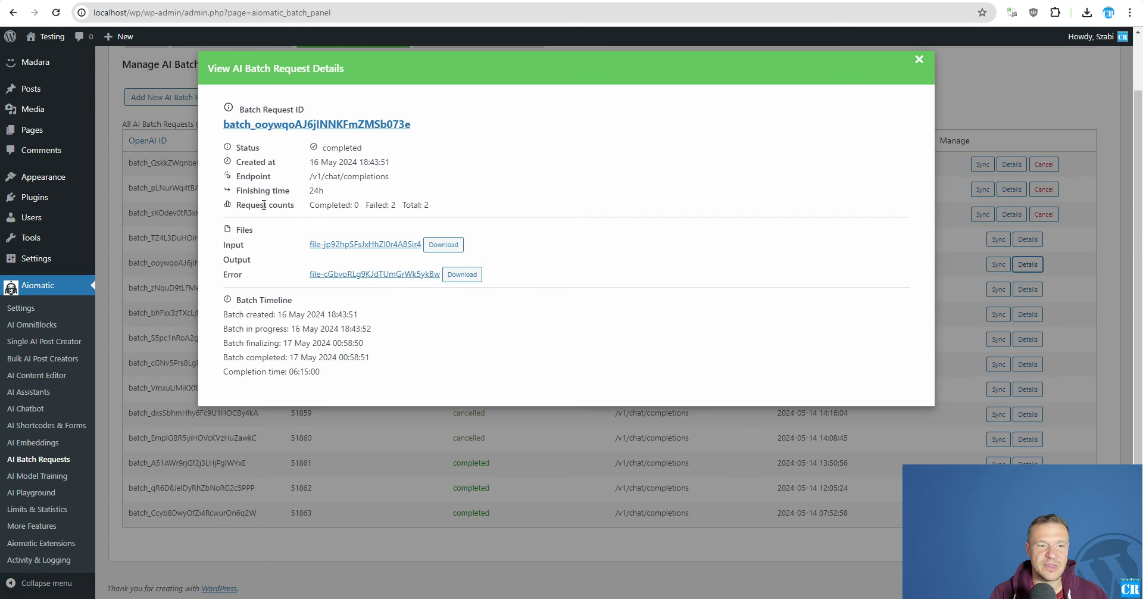
left_click_drag(366, 204, 396, 205)
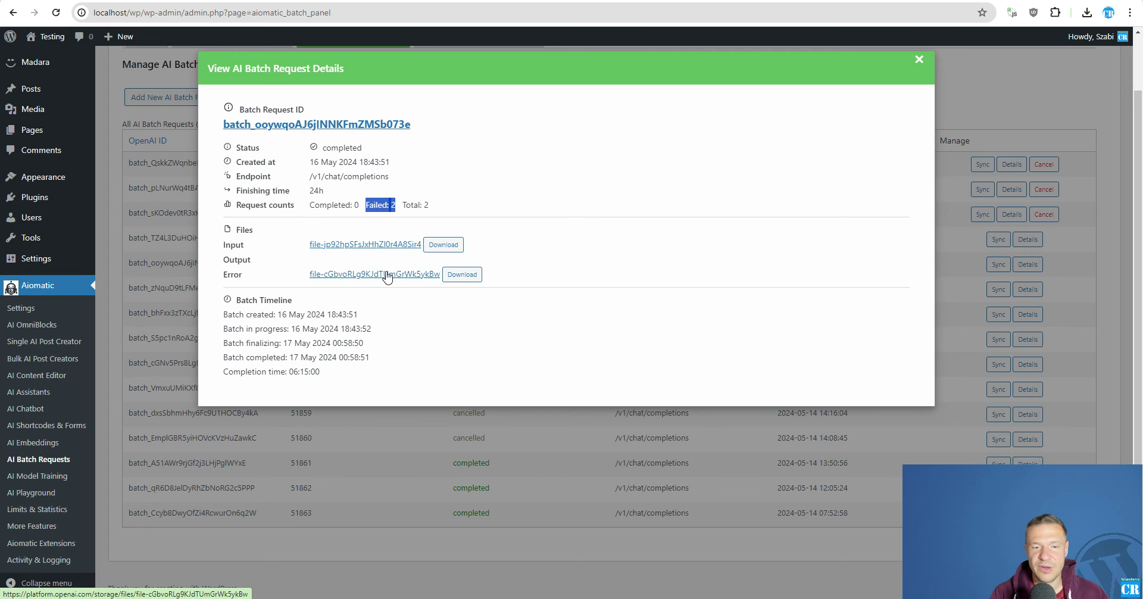
left_click(462, 275)
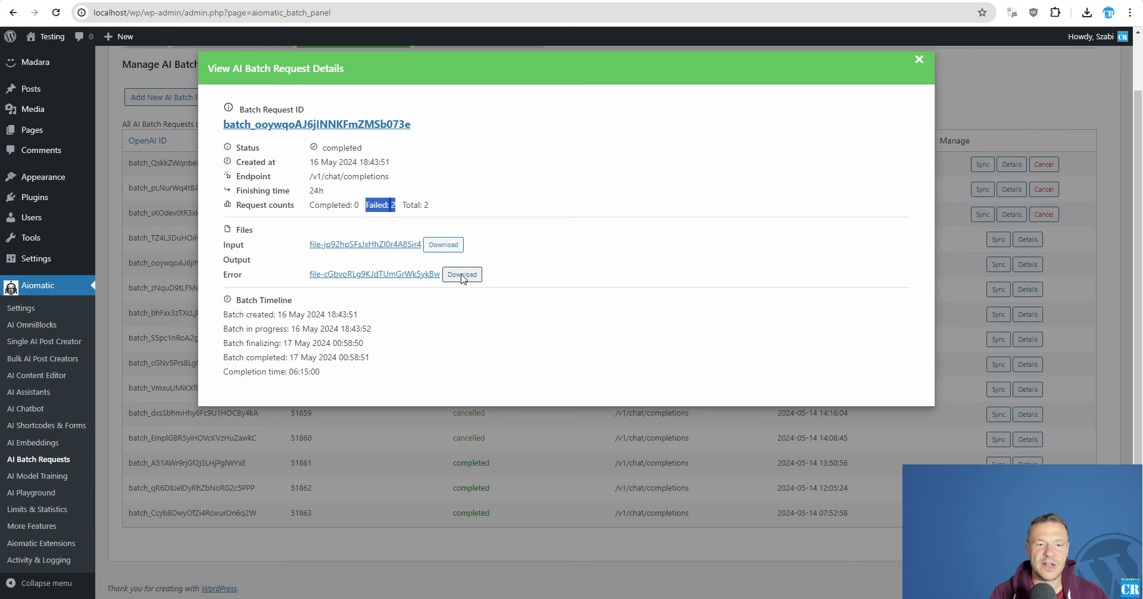
key("Return")
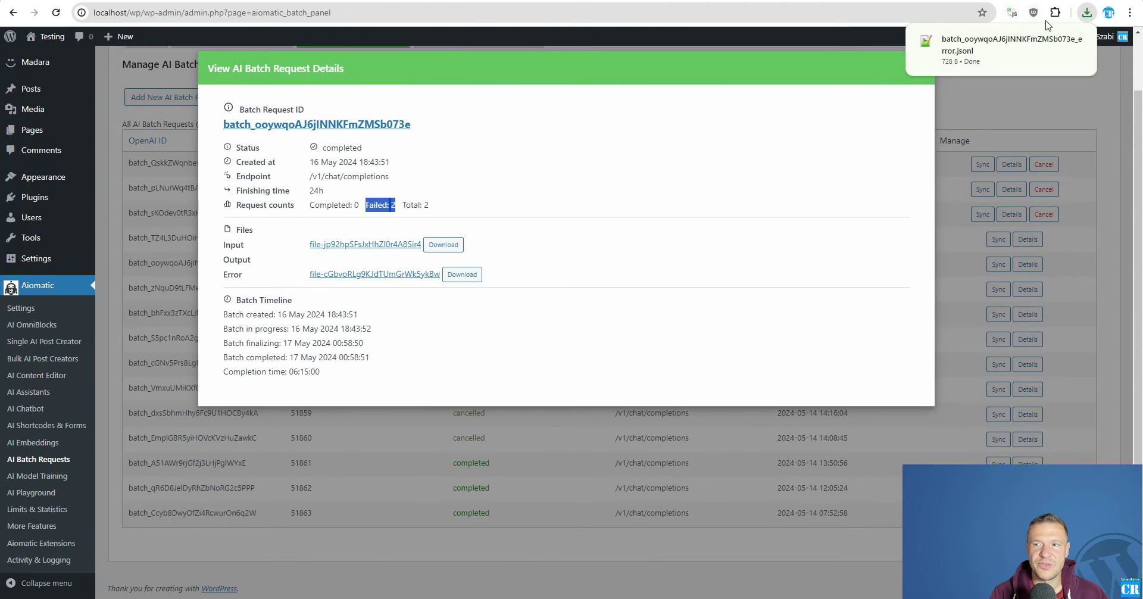
- Open the _error.jsonl in Notepad++, highlight the max_tokens 'expected an integer' error, then close the browser's details
left_click(940, 44)
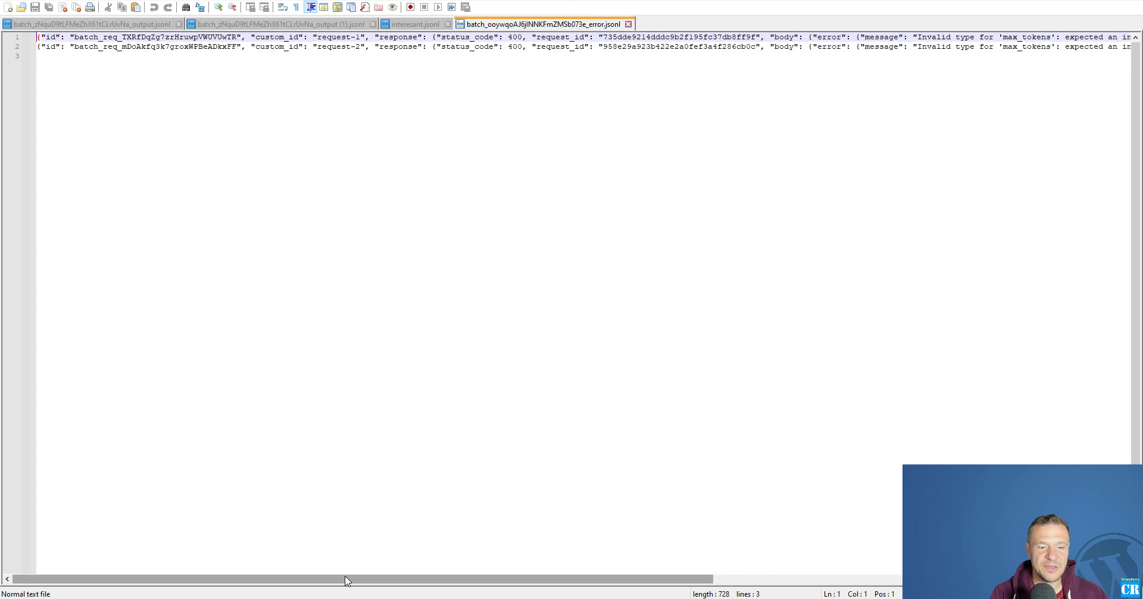
left_click_drag(347, 580, 698, 572)
left_click(472, 46)
double_click(472, 45)
left_click_drag(523, 46, 606, 48)
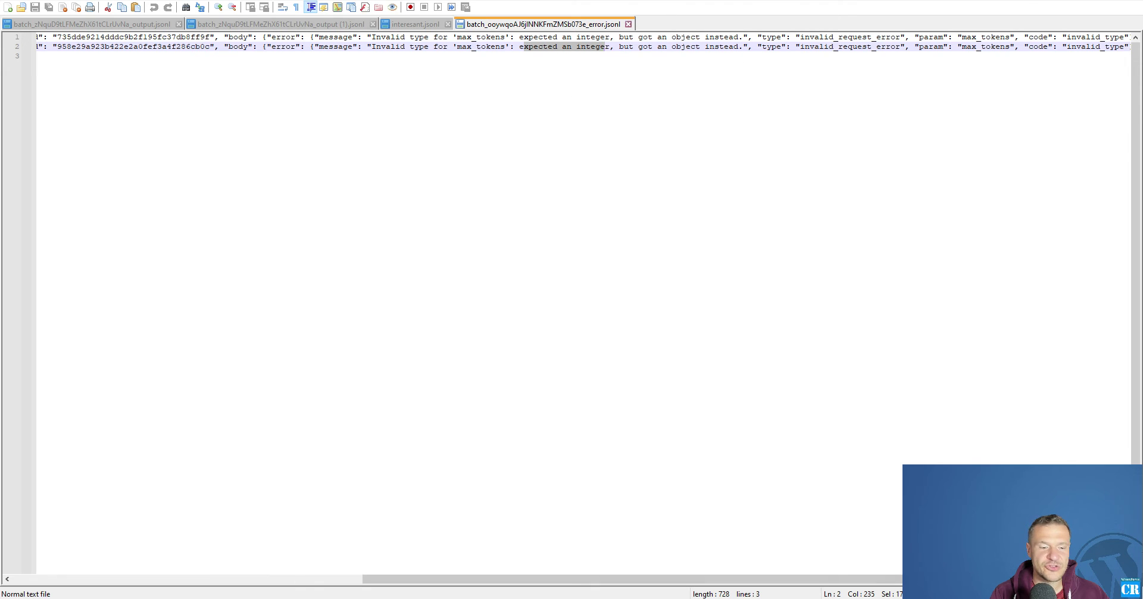
key("alt+Tab")
left_click(915, 56)
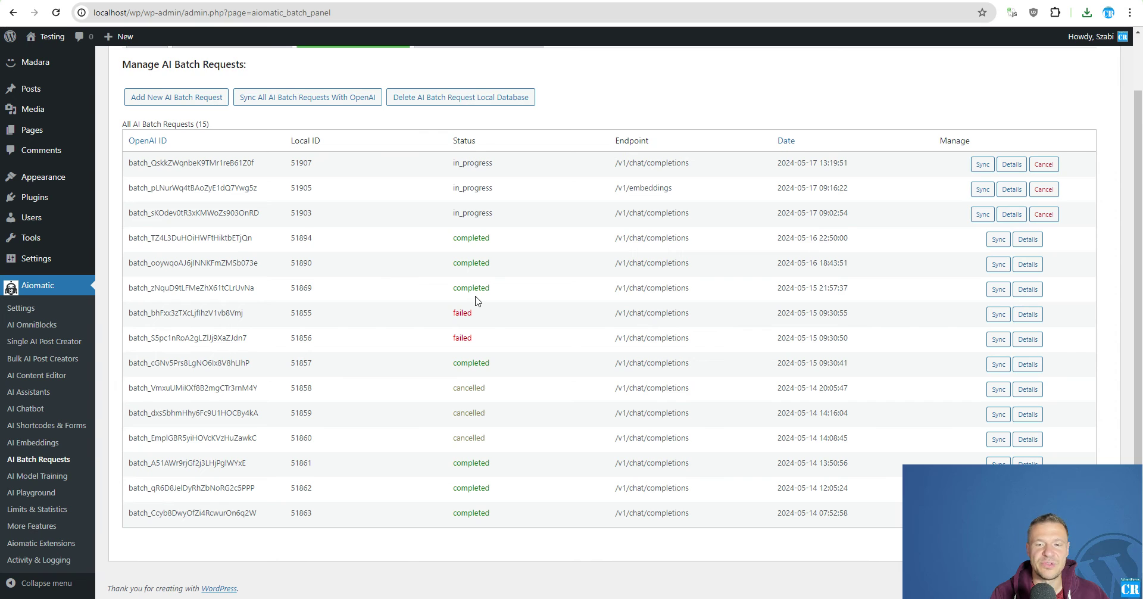
left_click_drag(456, 388, 494, 391)
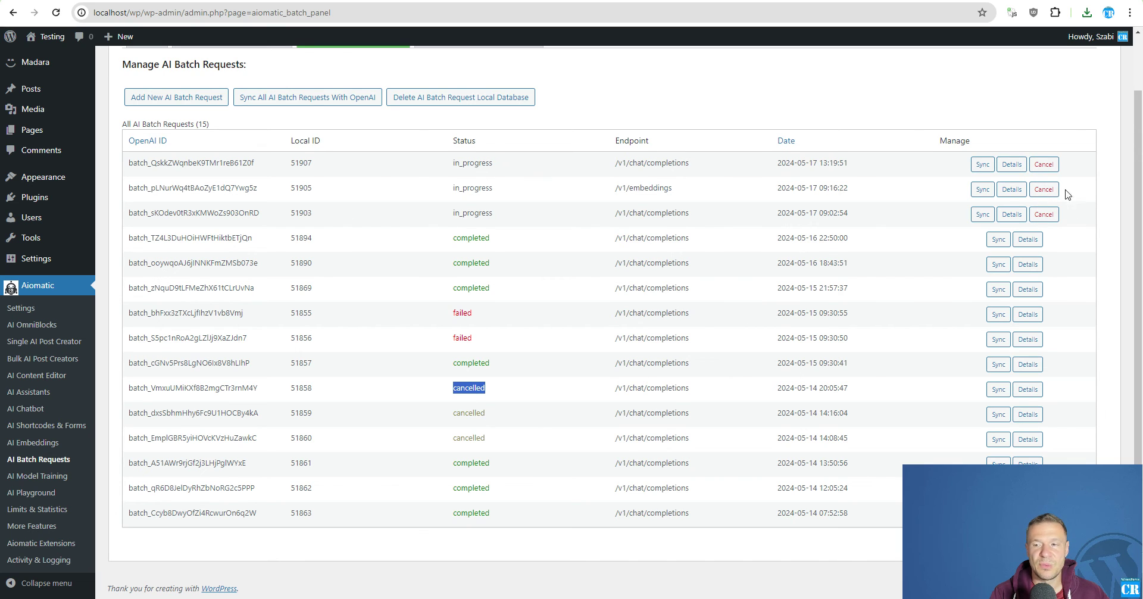
double_click(469, 411)
double_click(471, 439)
left_click(409, 437)
scroll(384, 421, "up", 1)
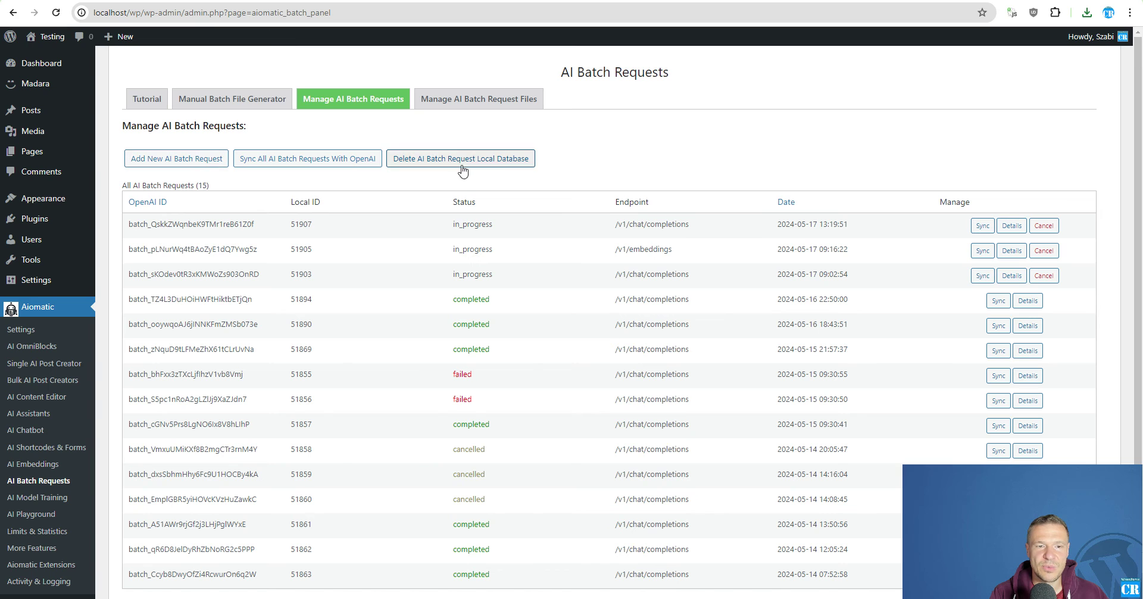
left_click(429, 159)
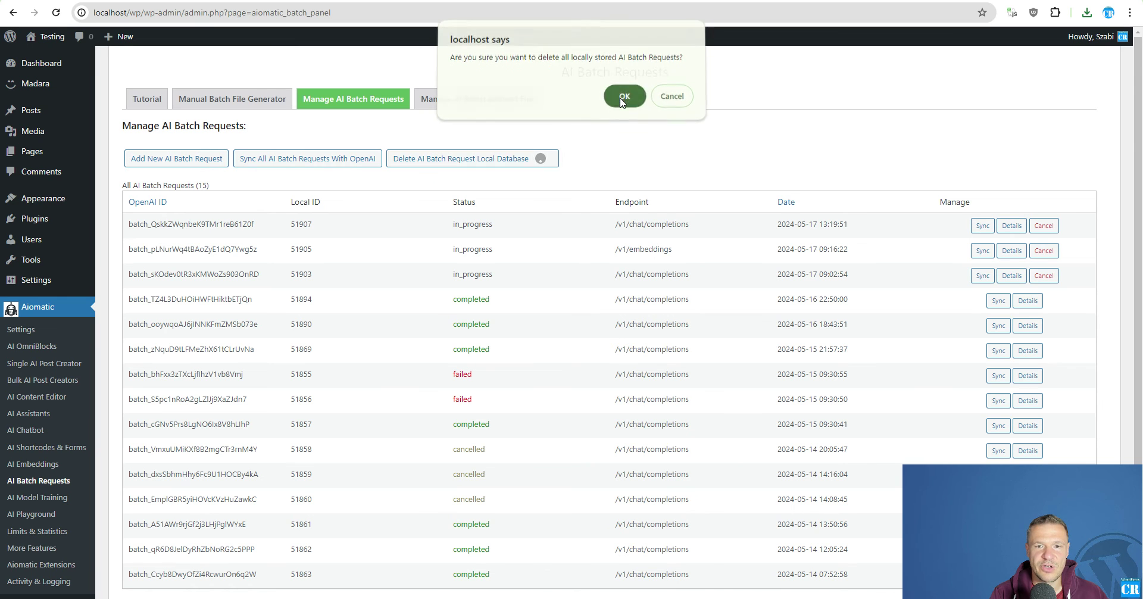
key("Return")
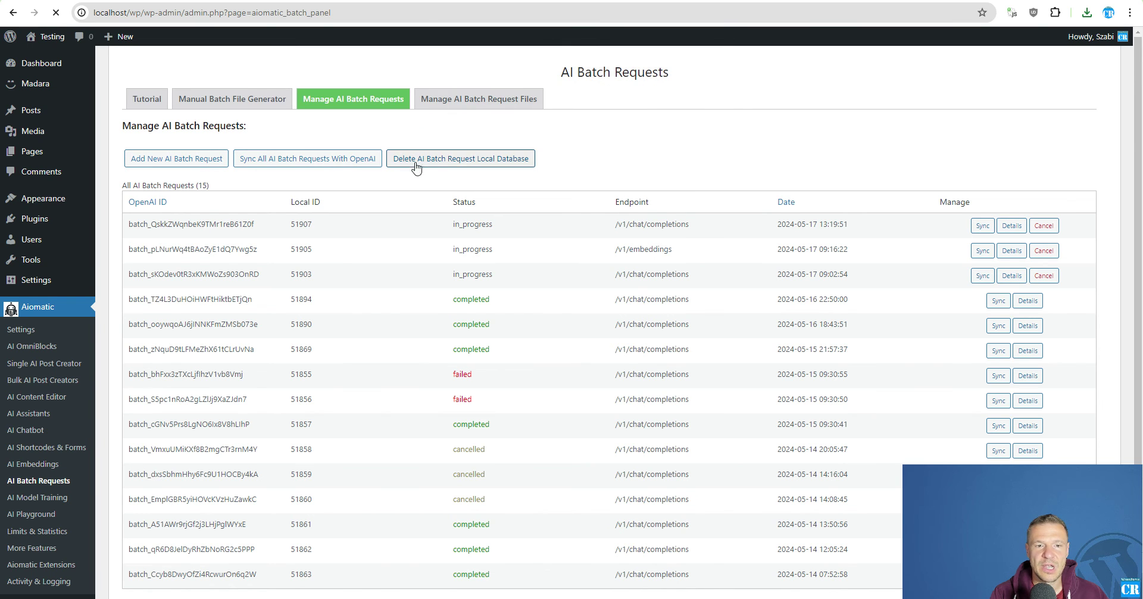
left_click(381, 100)
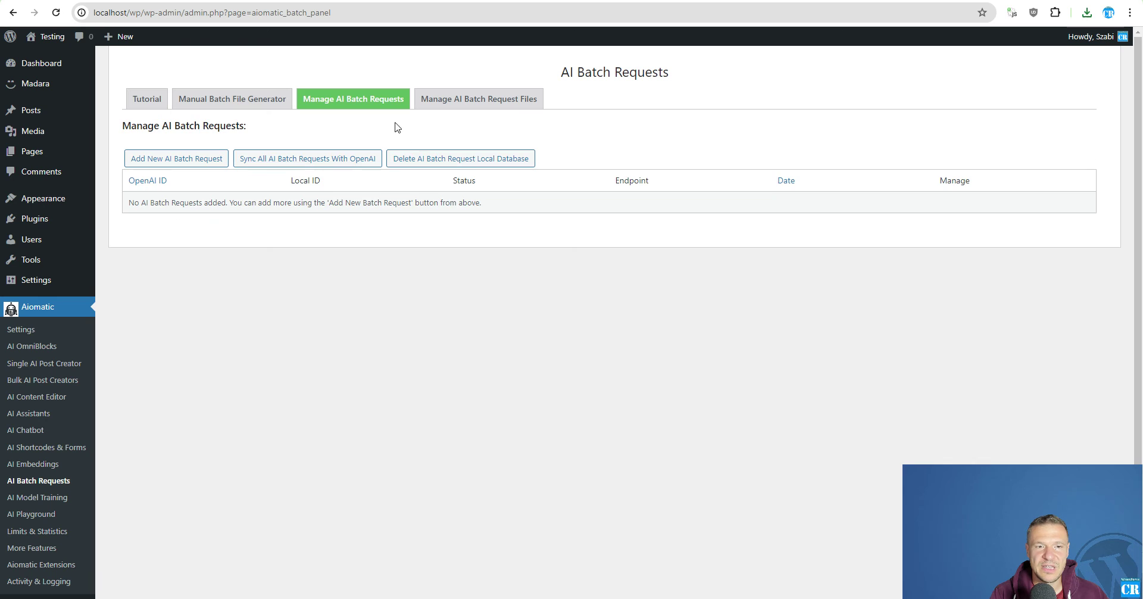
left_click(316, 167)
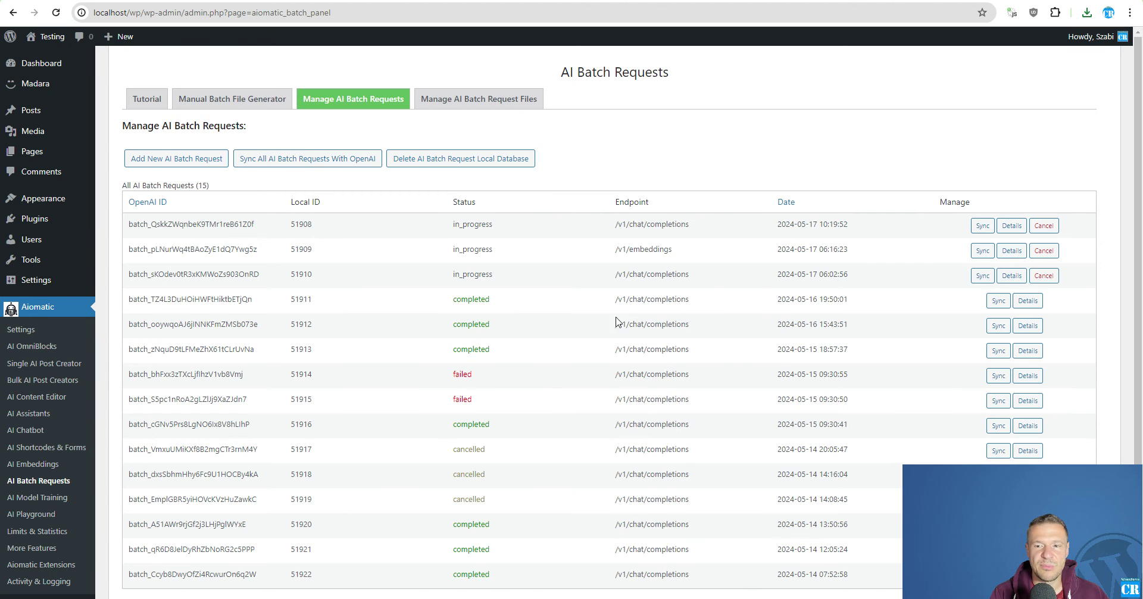
scroll(604, 327, "down", 1)
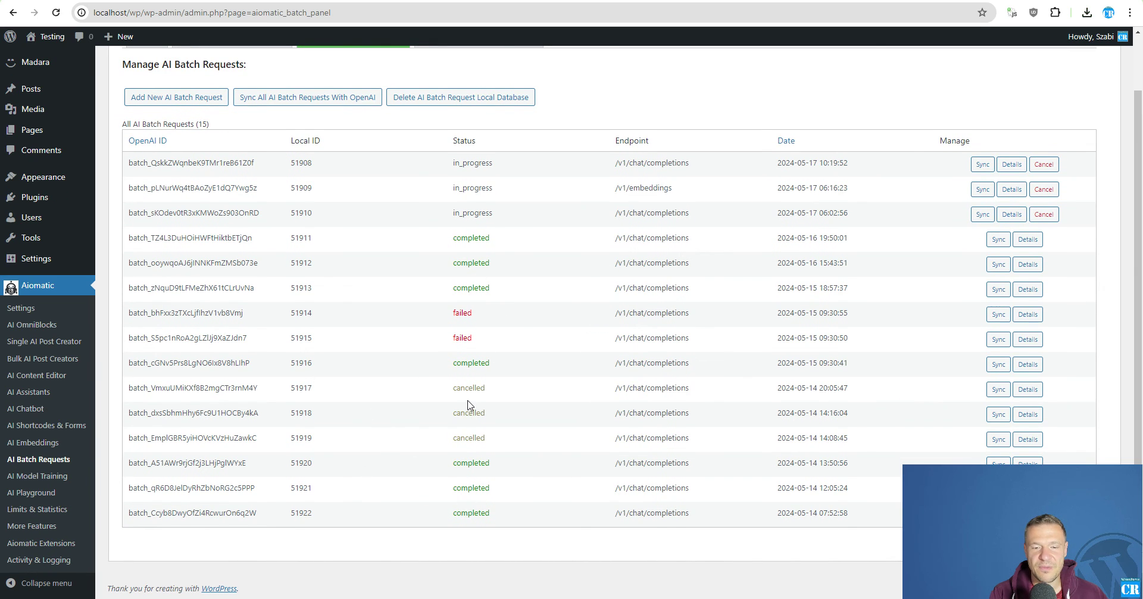
scroll(468, 406, "up", 1)
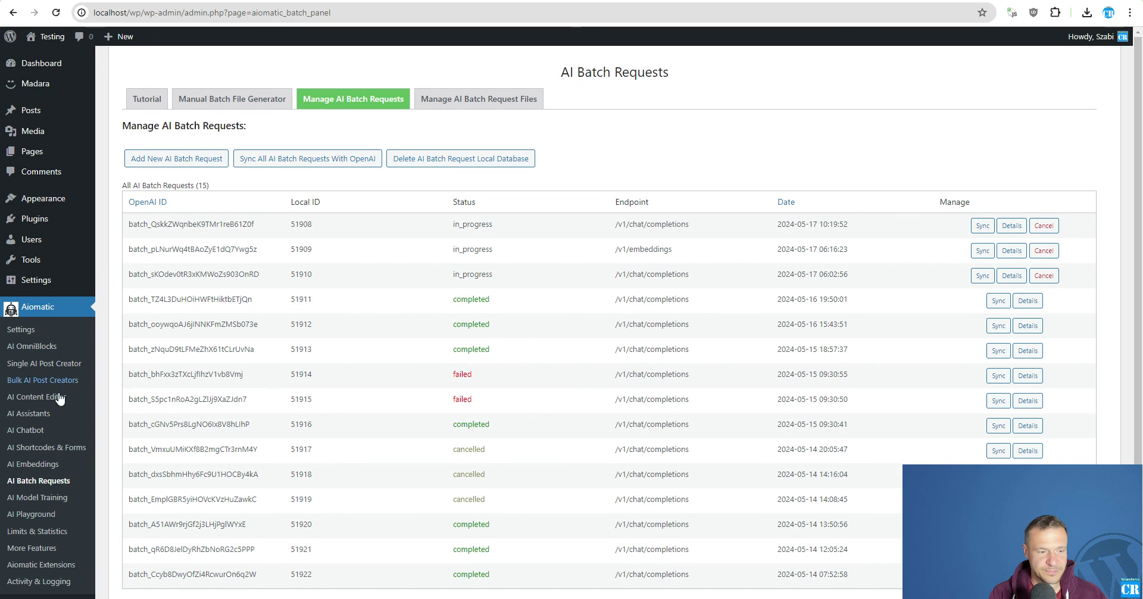
- Browse the Tutorial, Manual Batch File Generator and Manage AI Batch Requests tabs, then view uploaded batch files
left_click(148, 98)
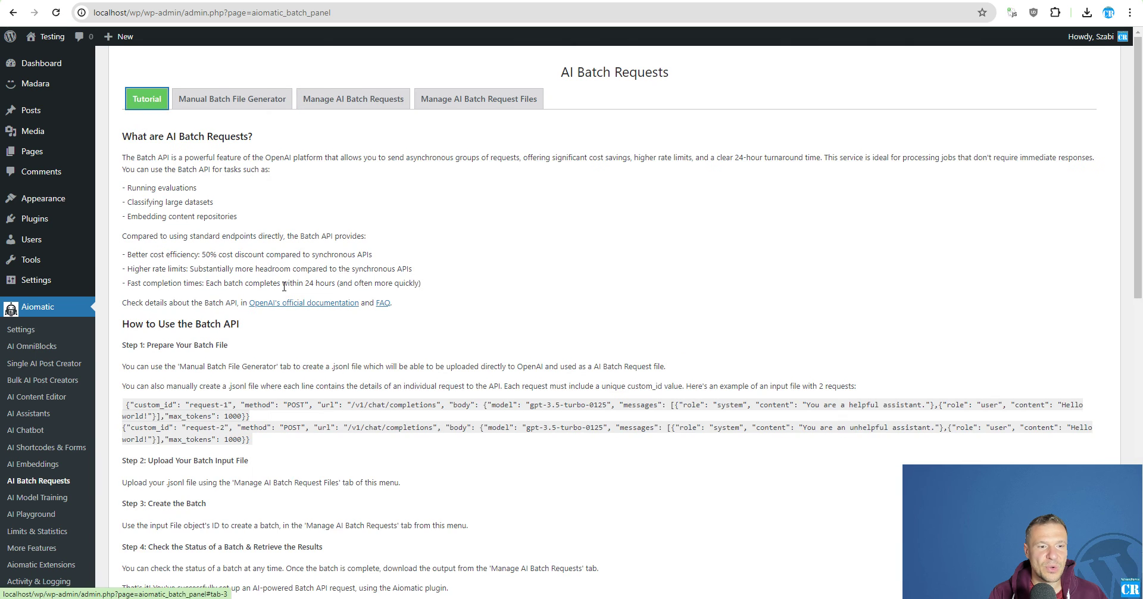
left_click(210, 112)
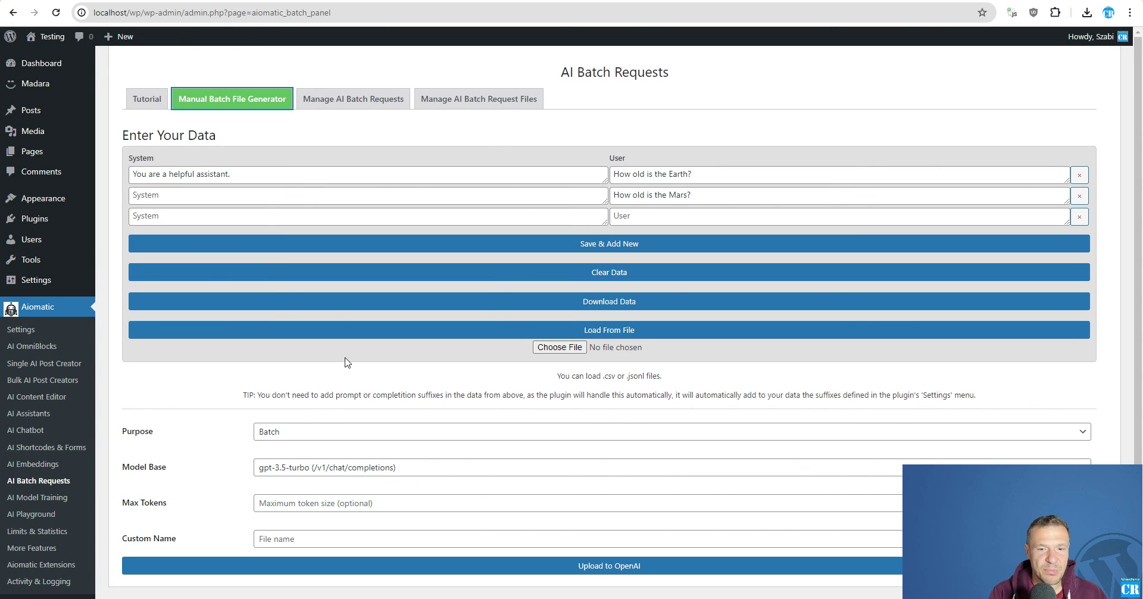
left_click(338, 103)
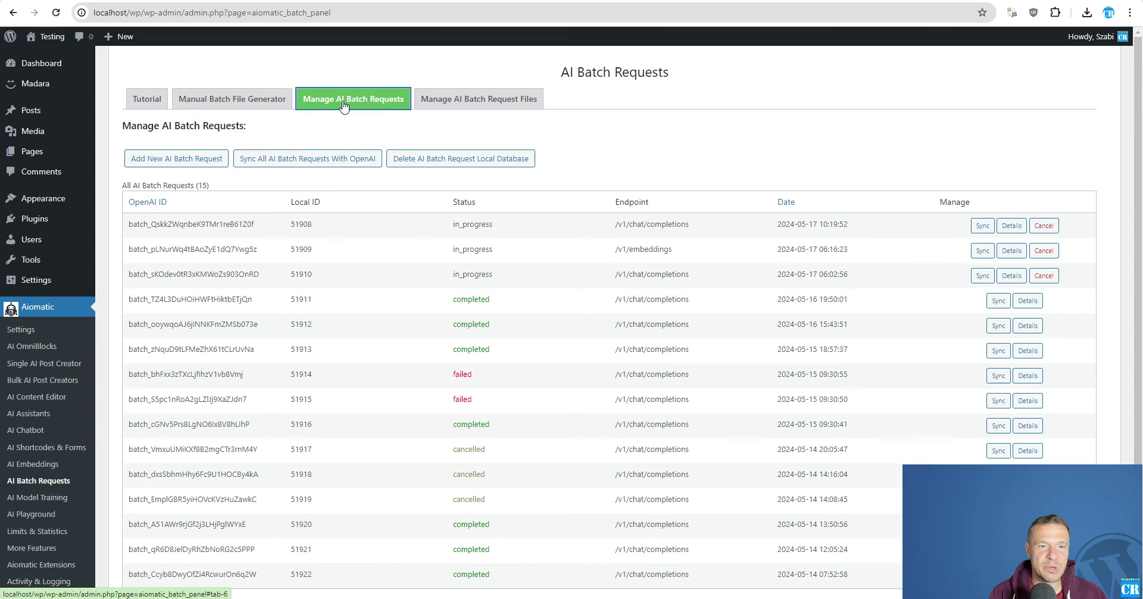
left_click(462, 102)
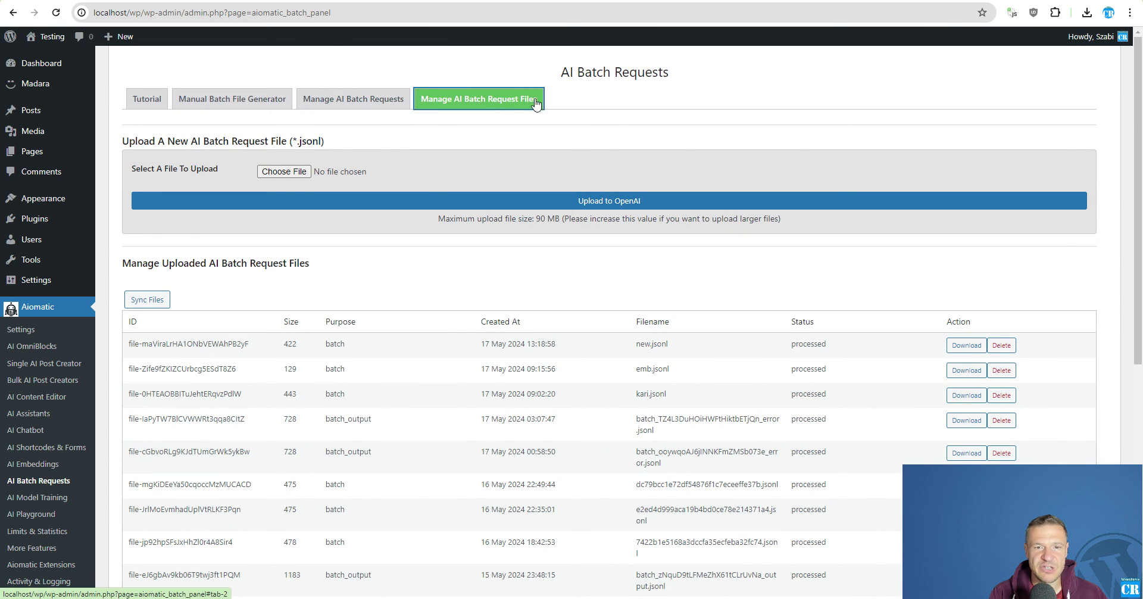
left_click(301, 178)
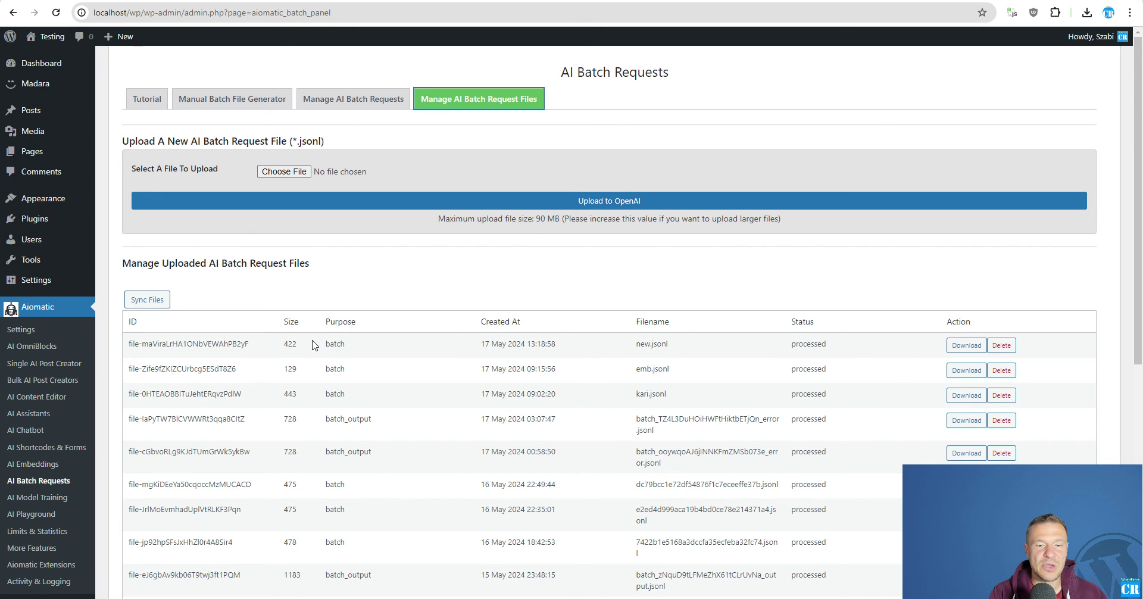
- Switch the generator's model to text-embedding-ada-002, add a test 'asdasd' prompt row, then remove it
left_click(250, 106)
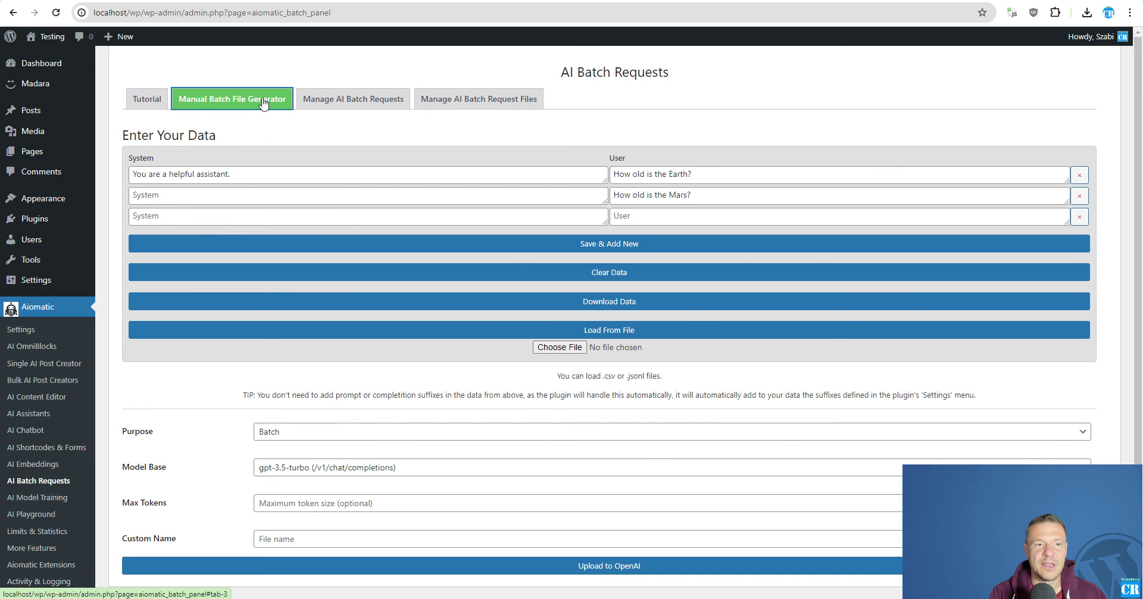
scroll(337, 373, "down", 1)
left_click(298, 446)
left_click(312, 423)
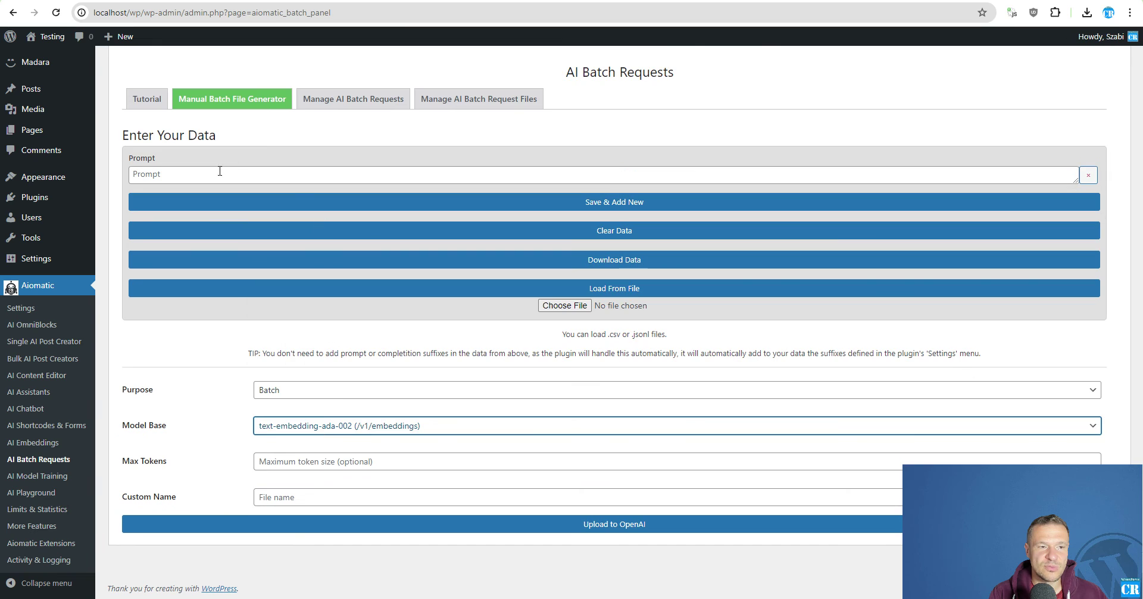
left_click(261, 172)
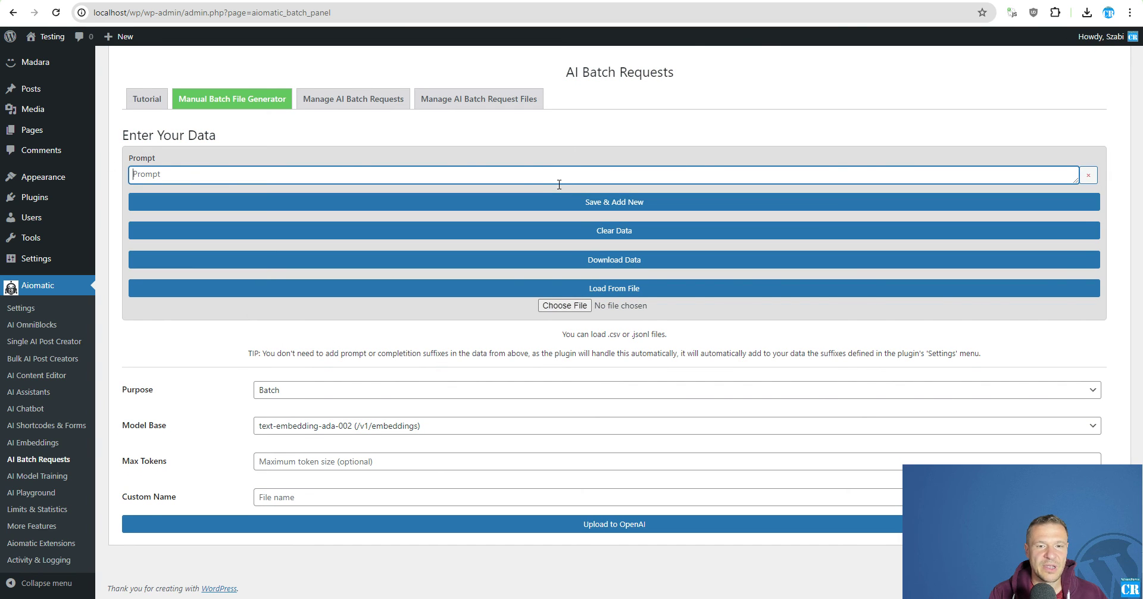
type("asdasd")
left_click(571, 205)
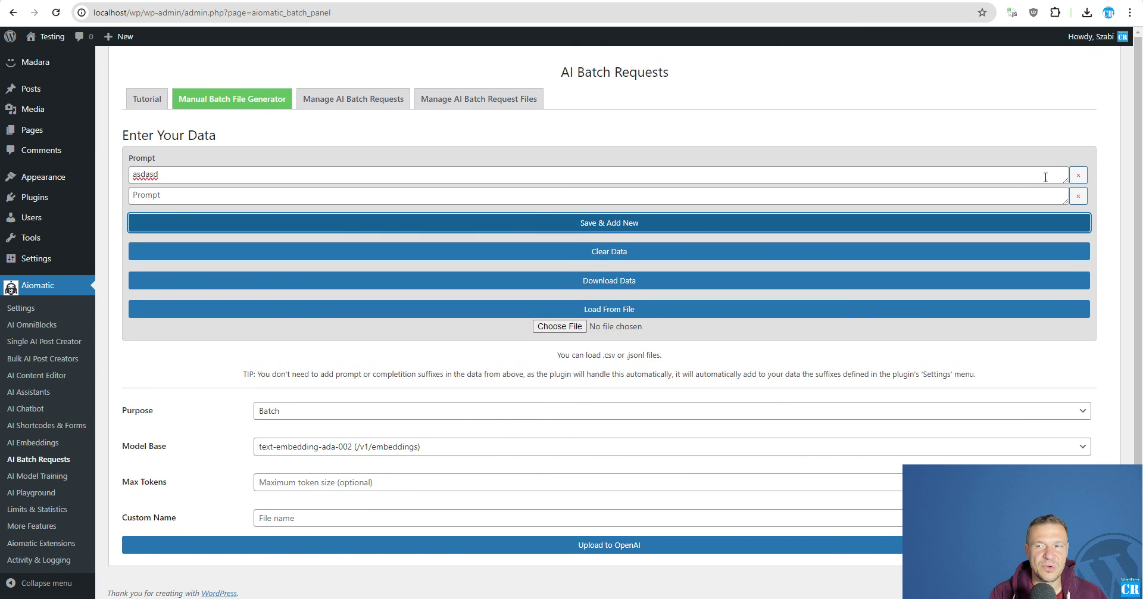
left_click(1077, 175)
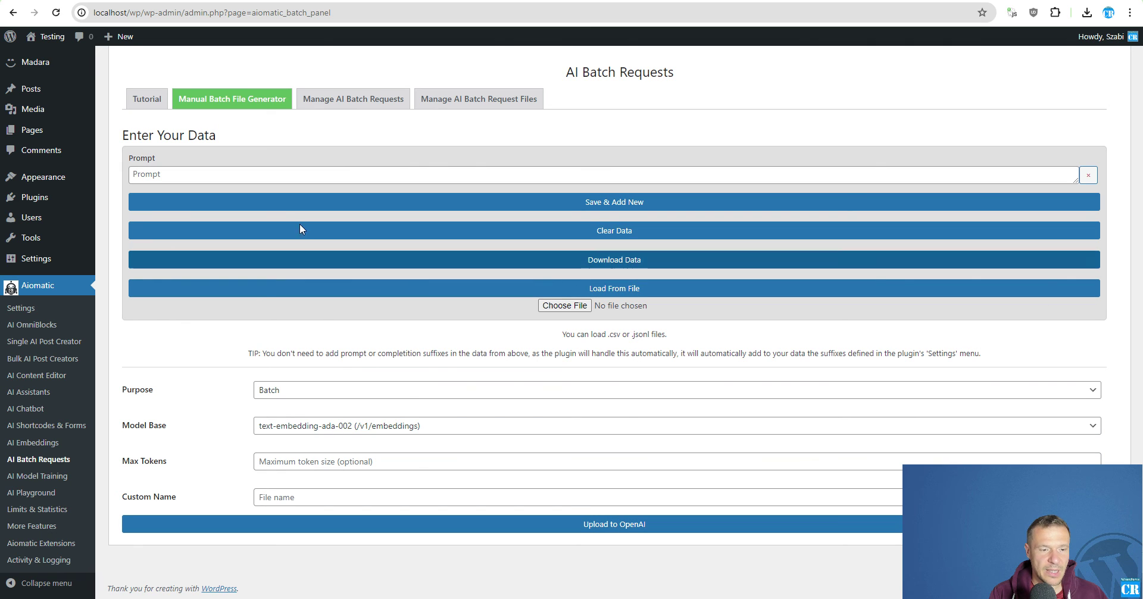
- Switch the model back to gpt-3.5-turbo, delete both example System/User rows, and return to batch requests
left_click(453, 425)
left_click(595, 208)
left_click(1080, 174)
left_click(1087, 175)
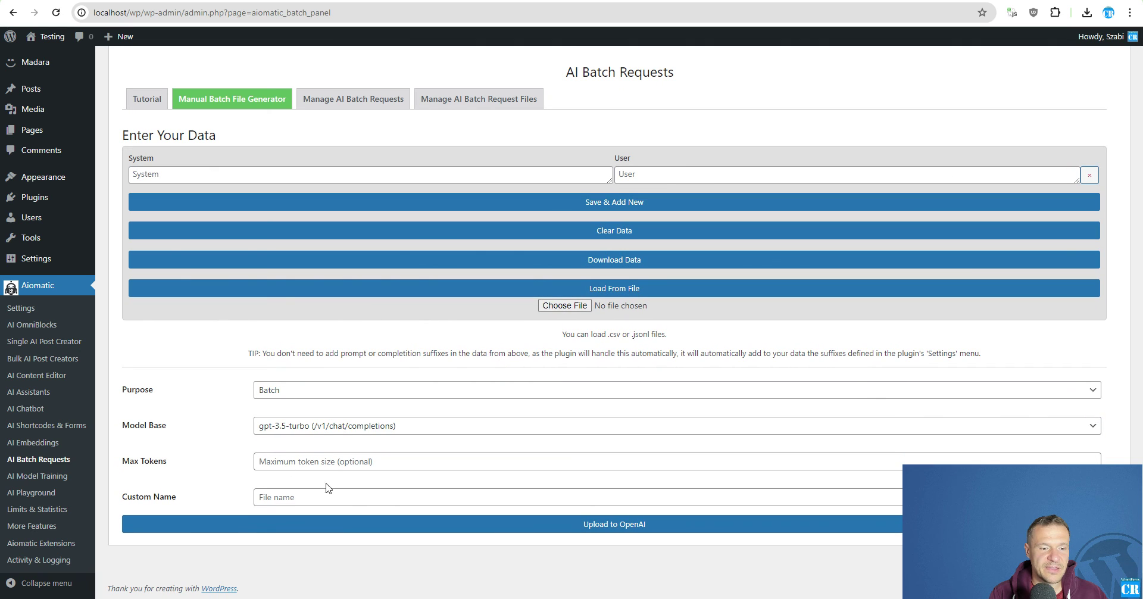
left_click(322, 97)
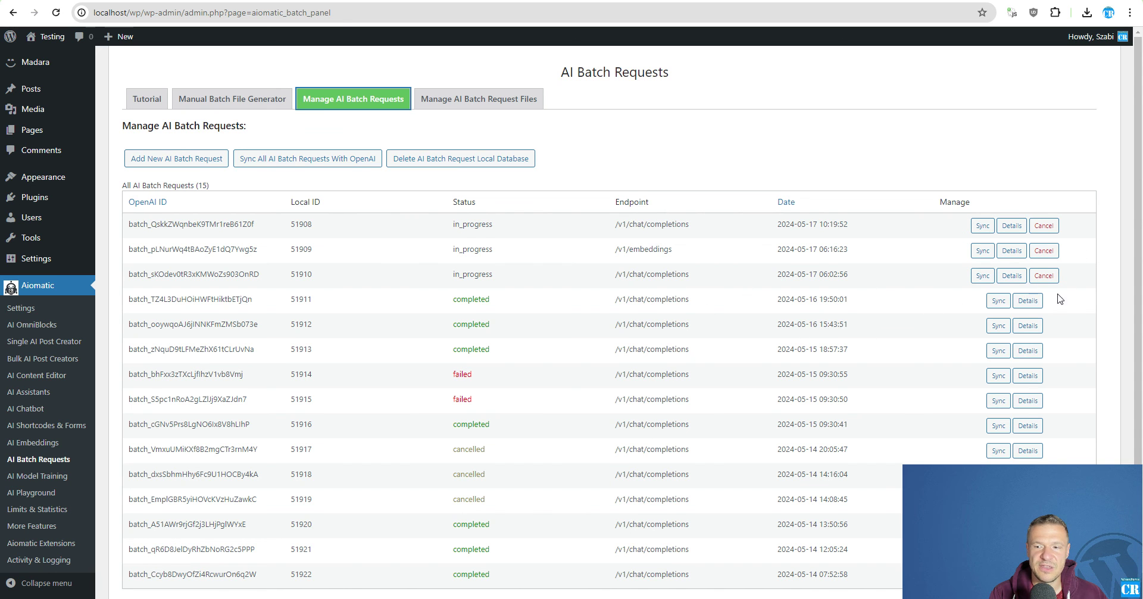
left_click(1028, 300)
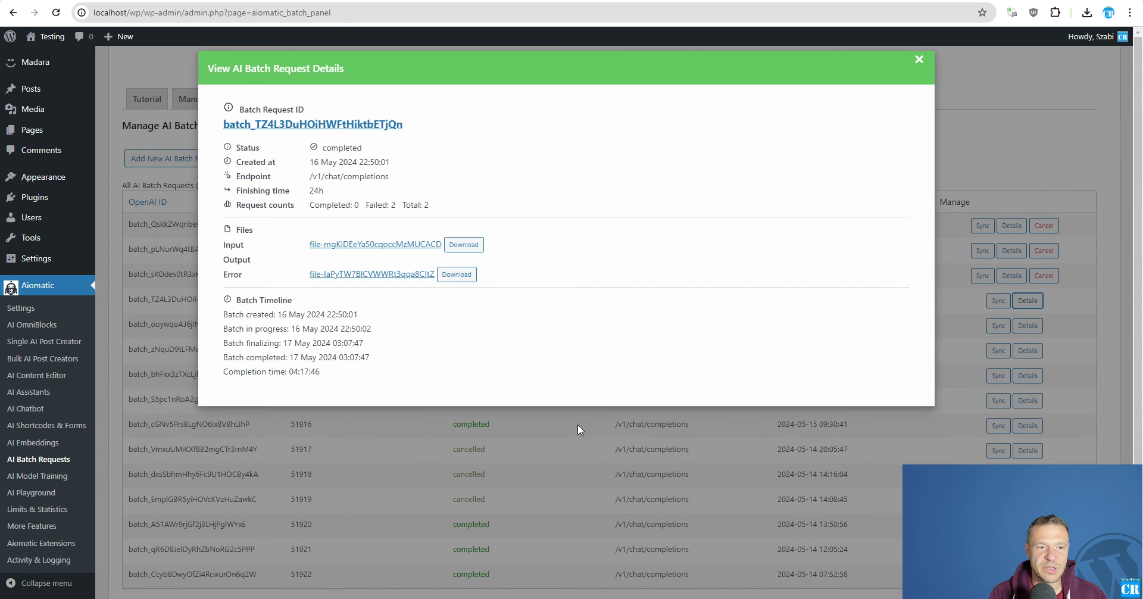
left_click(572, 440)
scroll(1021, 358, "down", 2)
left_click(1027, 291)
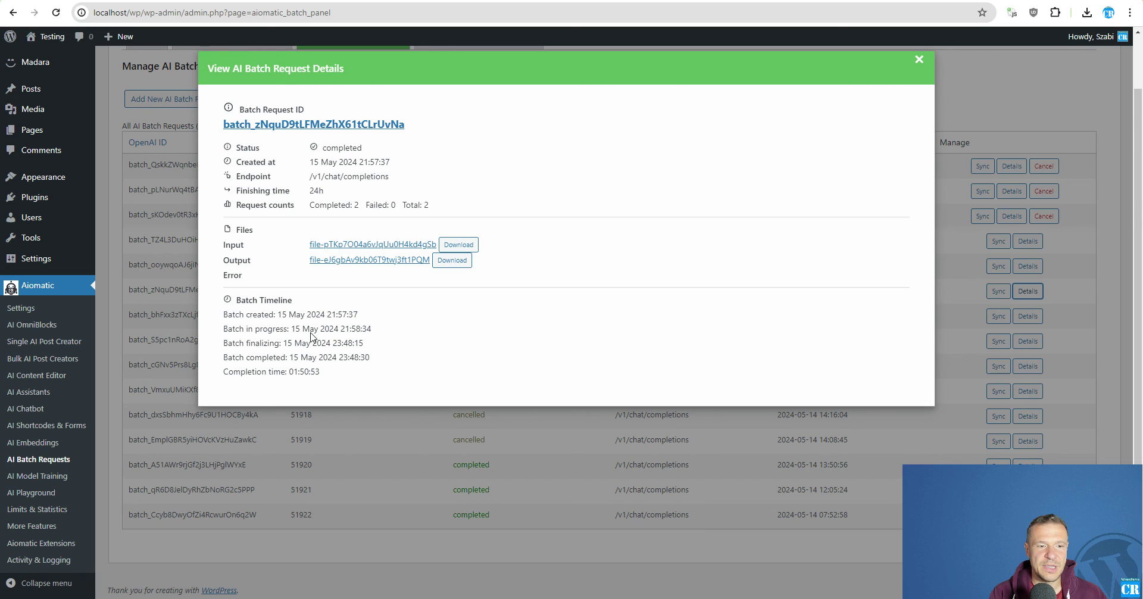
left_click_drag(225, 372, 298, 373)
left_click(305, 372)
left_click(518, 438)
scroll(671, 250, "up", 1)
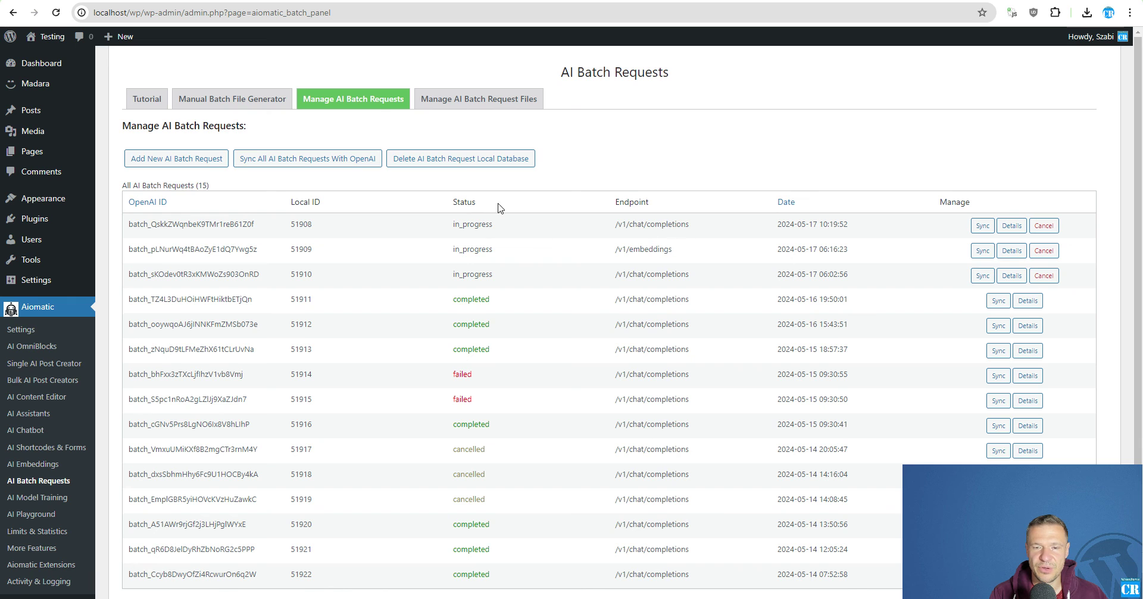
- Scroll the uploaded files table, highlighting the batch and batch_output purposes and the dc79bcc1e72df54876f1c7eceeffe37b.jsonl file name
left_click(441, 100)
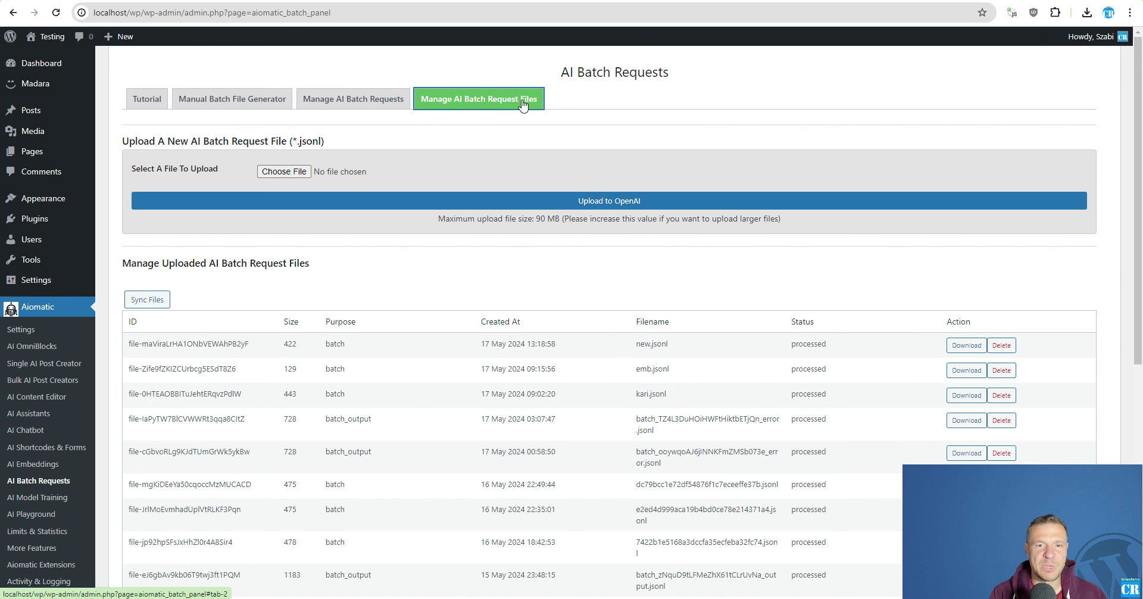
scroll(714, 286, "down", 1)
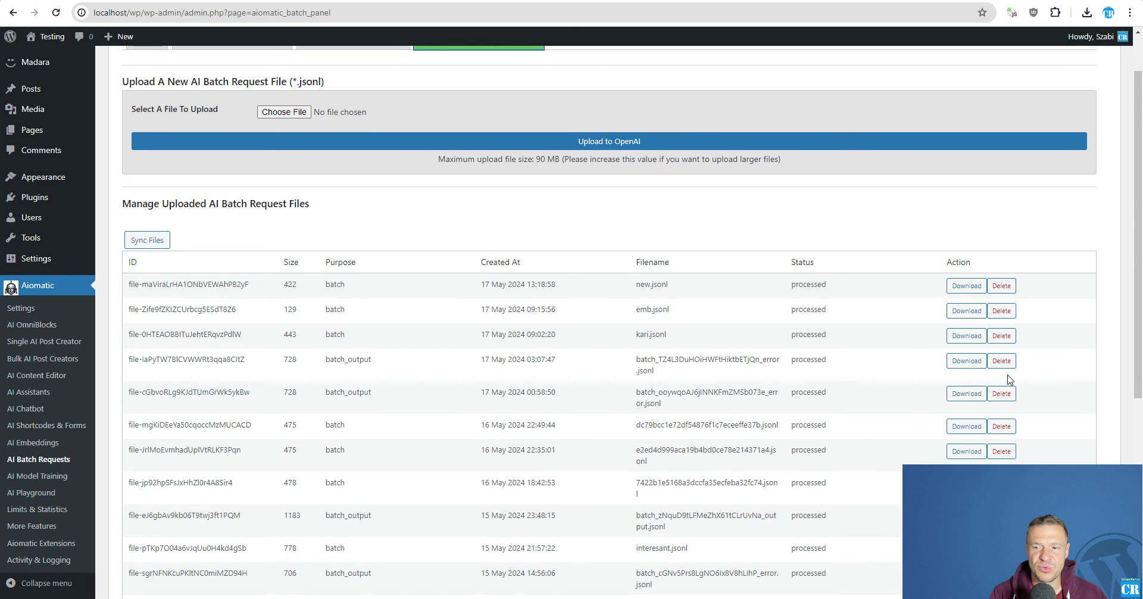
scroll(845, 316, "down", 2)
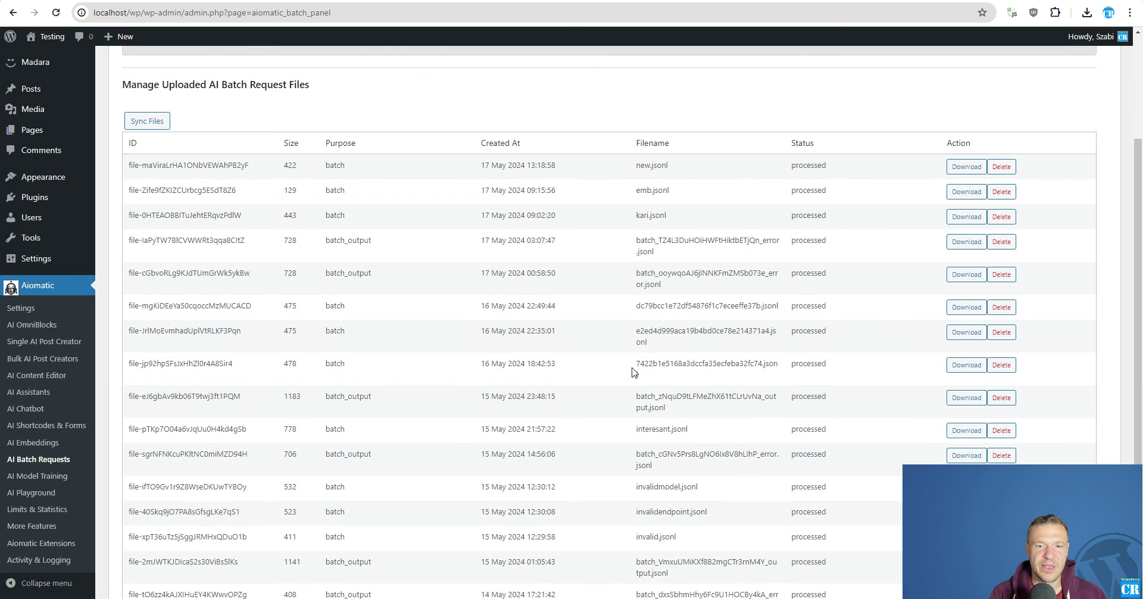
scroll(342, 281, "up", 1)
double_click(330, 226)
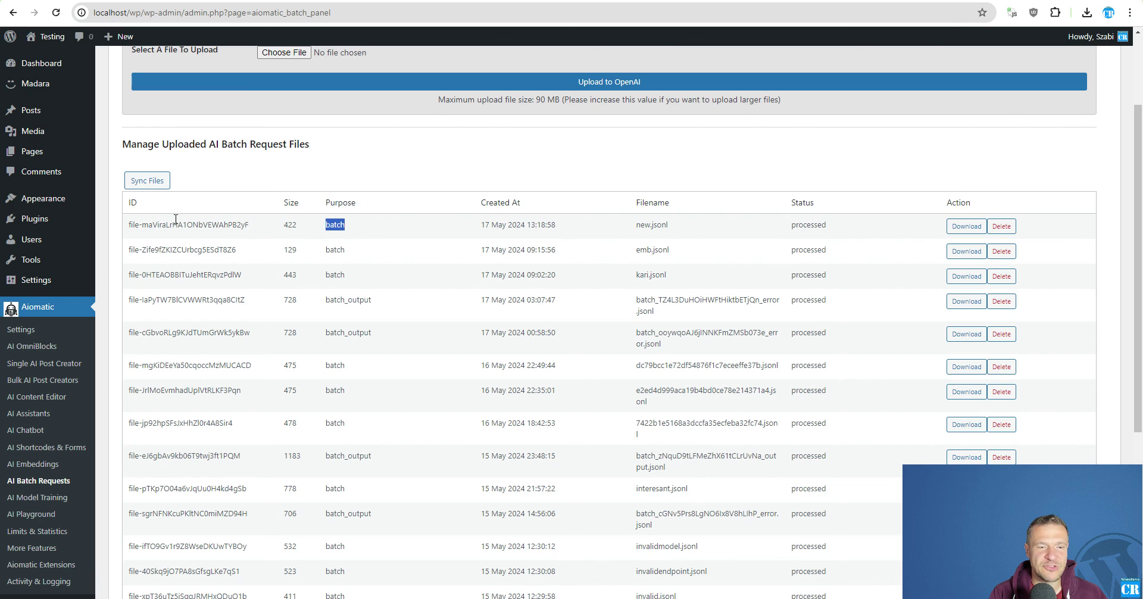
double_click(334, 300)
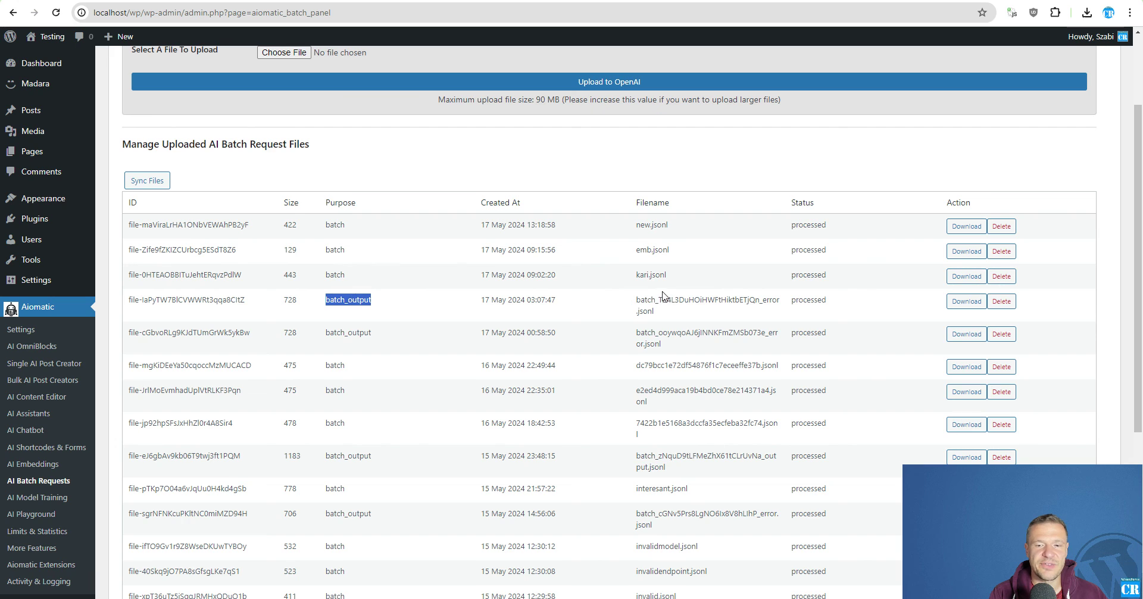
left_click_drag(637, 298, 658, 314)
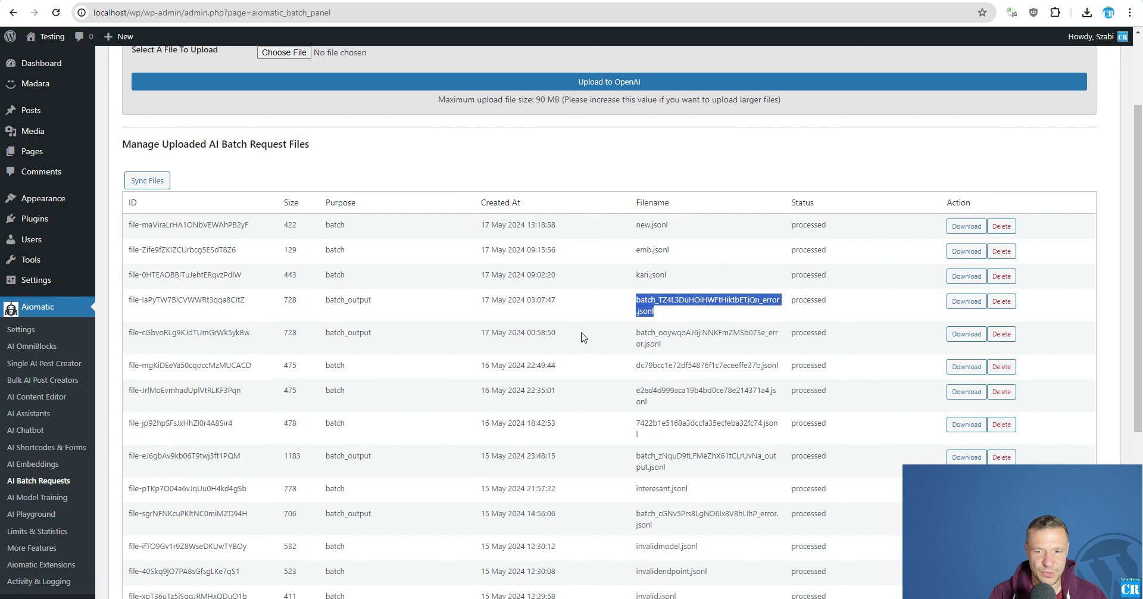
double_click(751, 364)
left_click(586, 414)
scroll(576, 408, "down", 5)
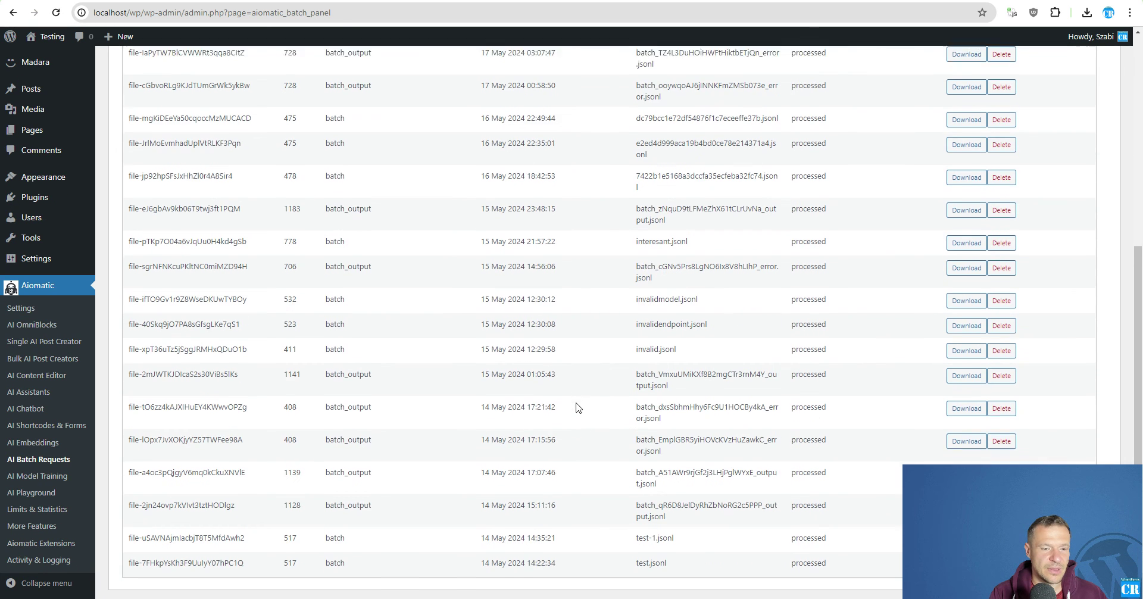
scroll(565, 407, "up", 3)
scroll(351, 268, "up", 3)
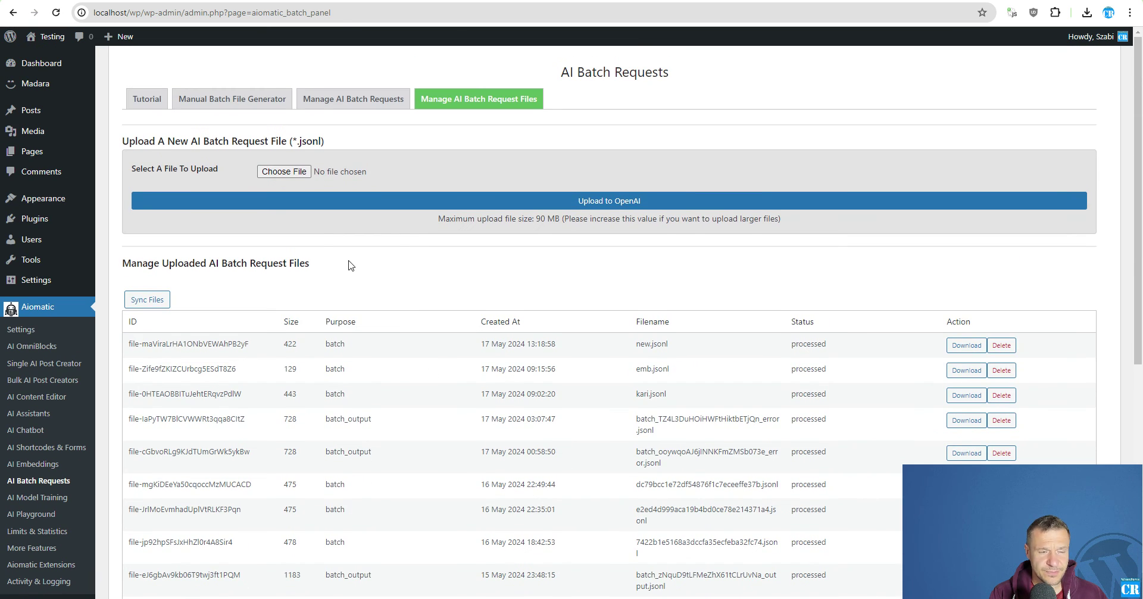
- Switch from the Manage AI Batch Requests tab to the Manual Batch File Generator
left_click(355, 100)
left_click(265, 106)
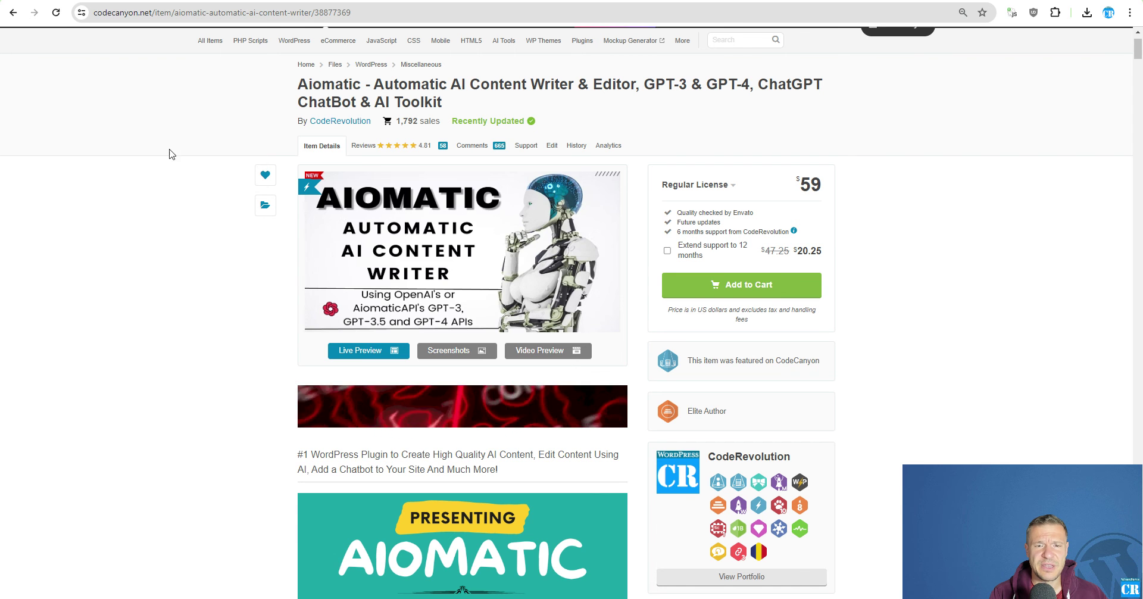